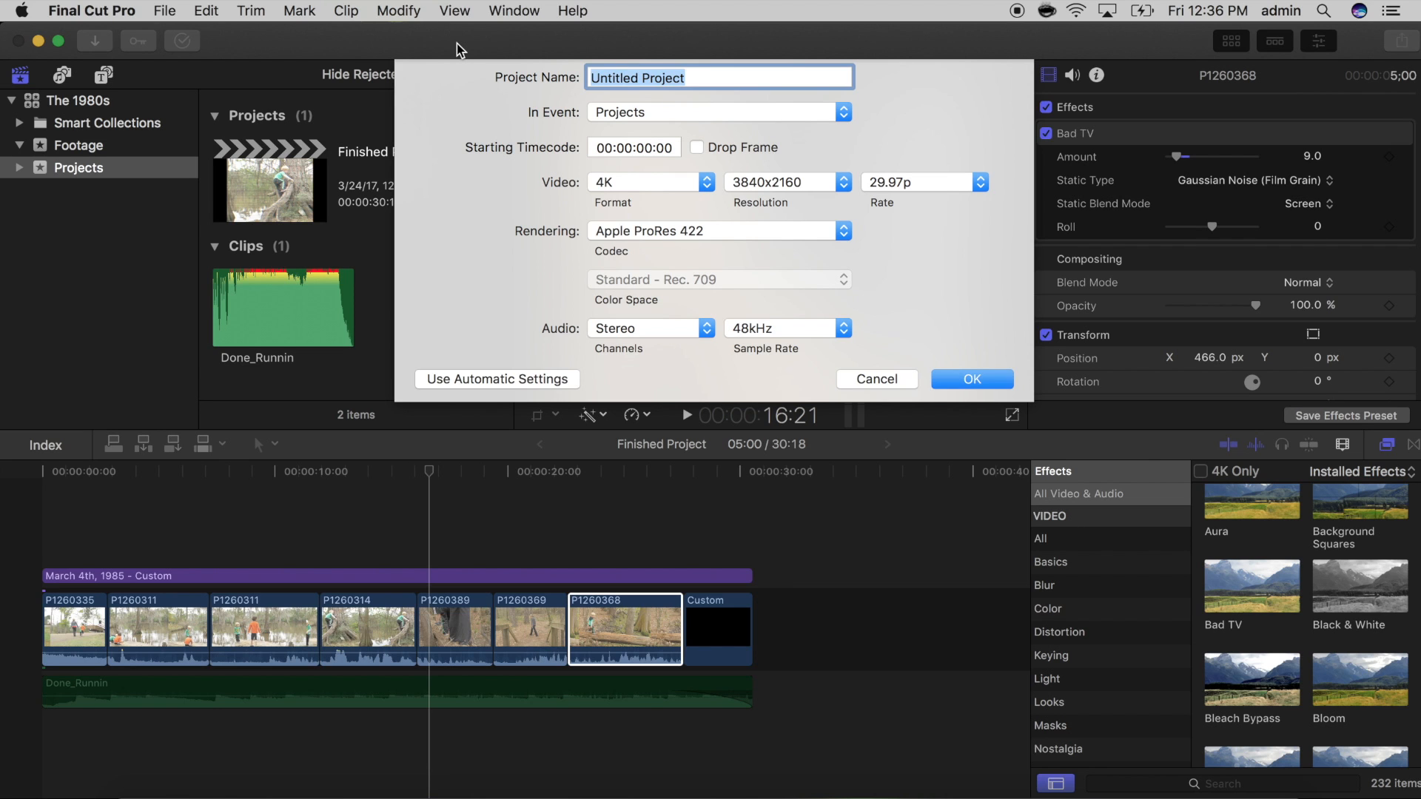
Configure the new project with a custom video format of 2880 x 2160 at a 29.97p frame rate.
{"action": "left_click", "coordinate": [704, 184]}
{"action": "left_click", "coordinate": [686, 232]}
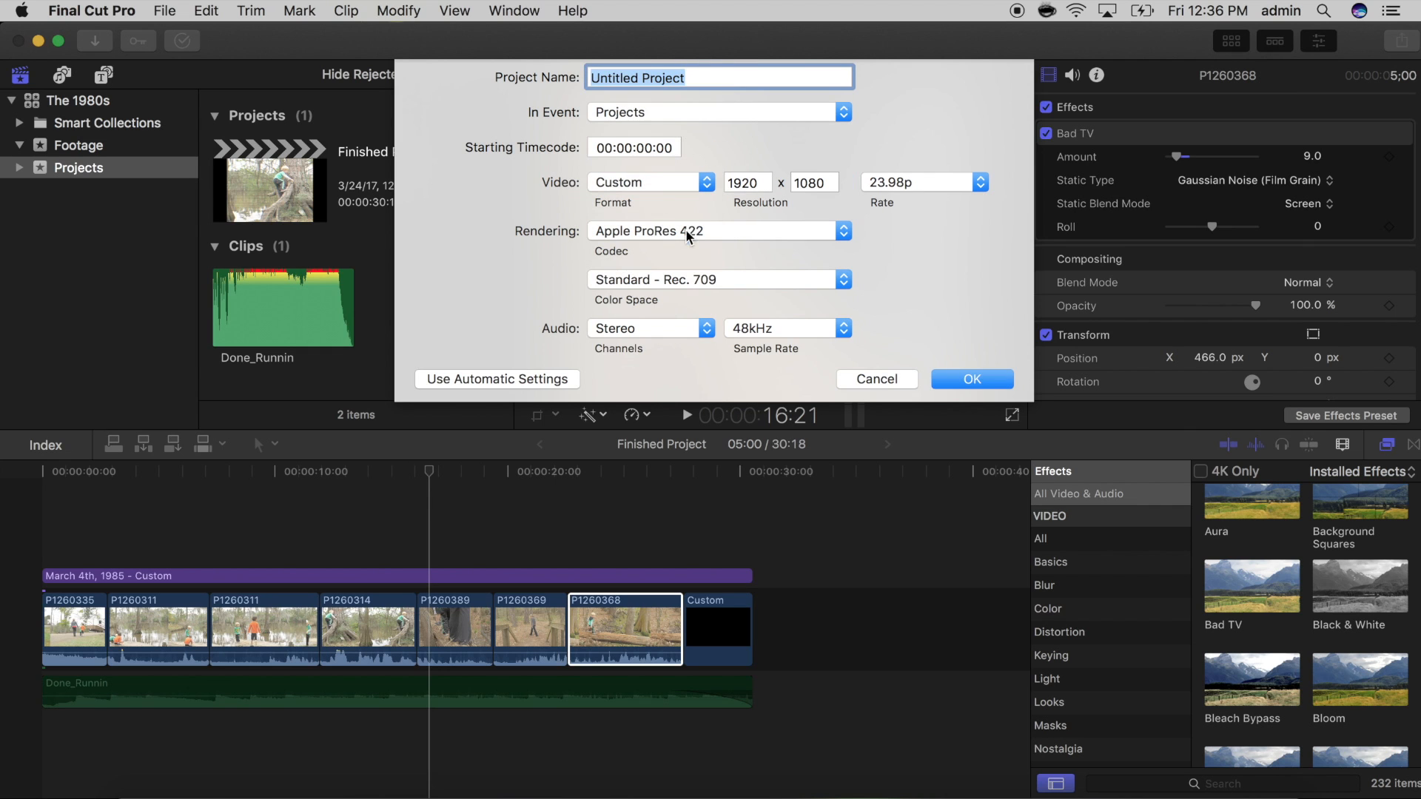
{"action": "double_click", "coordinate": [746, 183]}
{"action": "type", "text": "2880"}
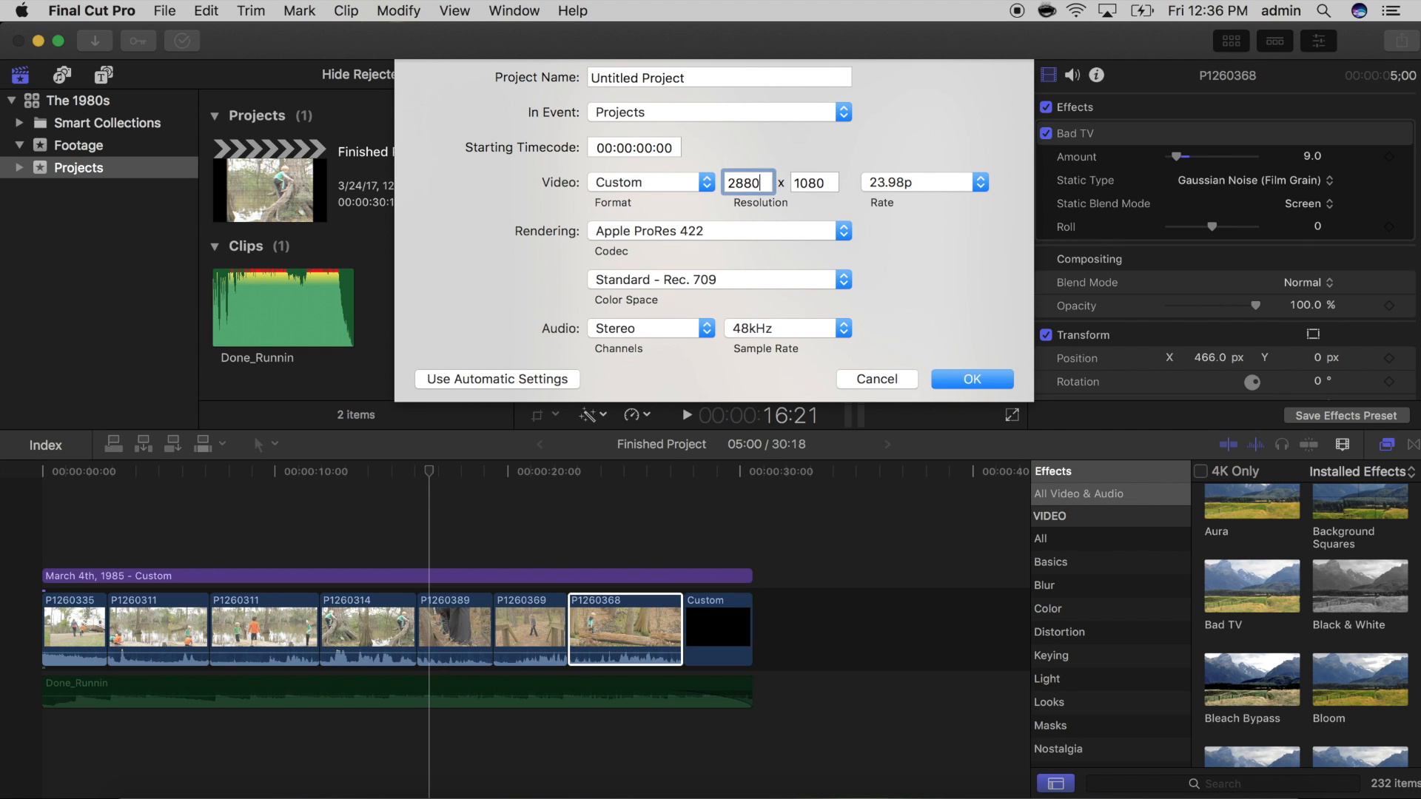
{"action": "key", "text": "Tab"}
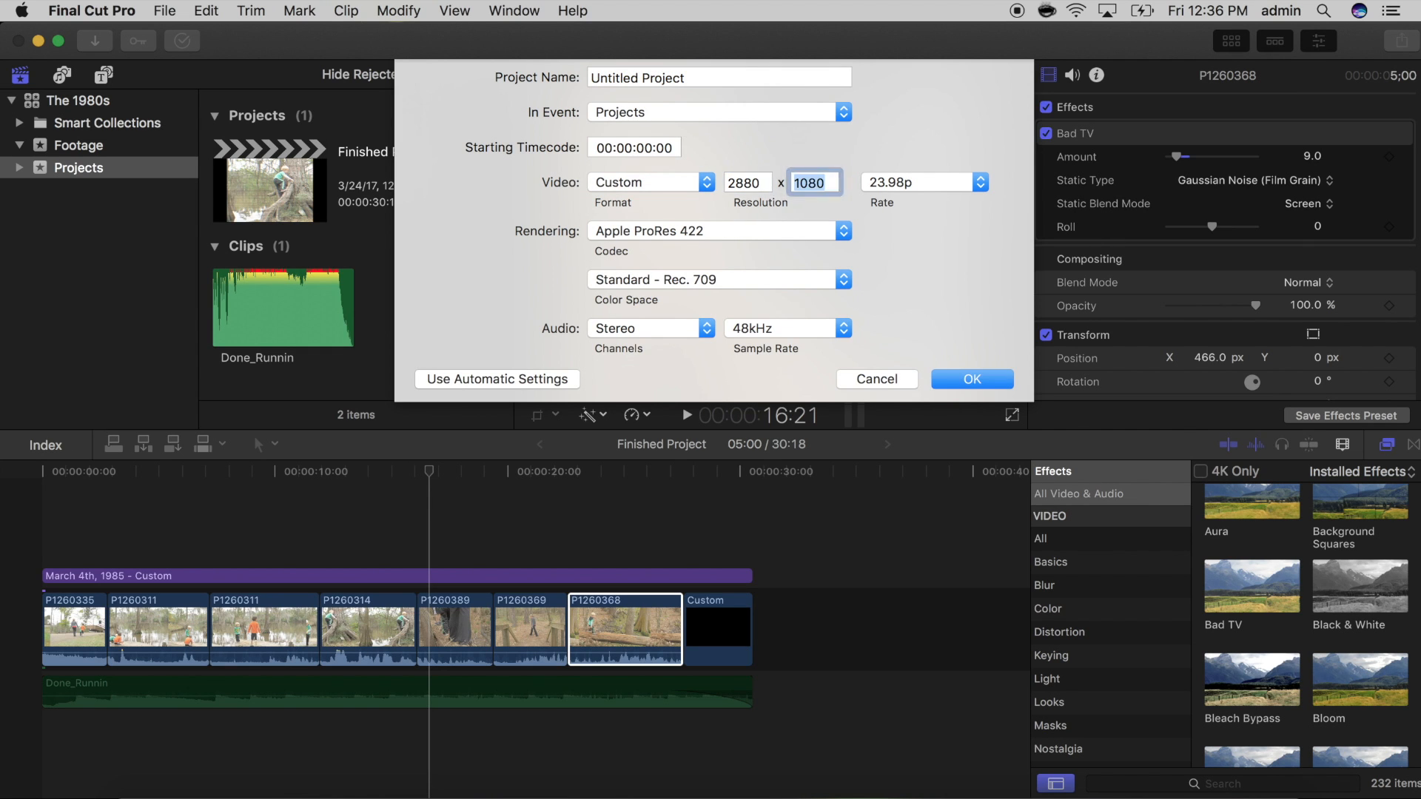
{"action": "type", "text": "2160"}
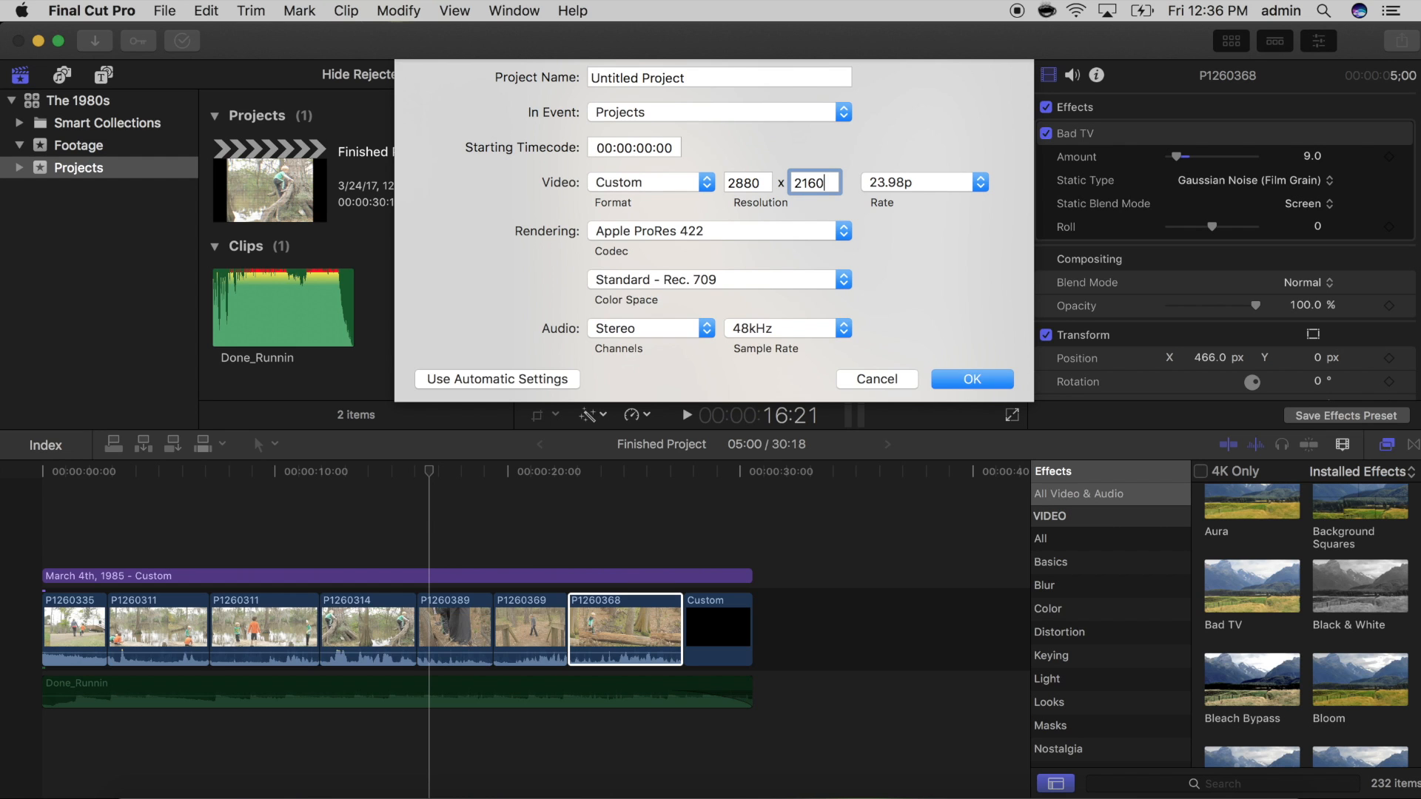
{"action": "left_click", "coordinate": [969, 182]}
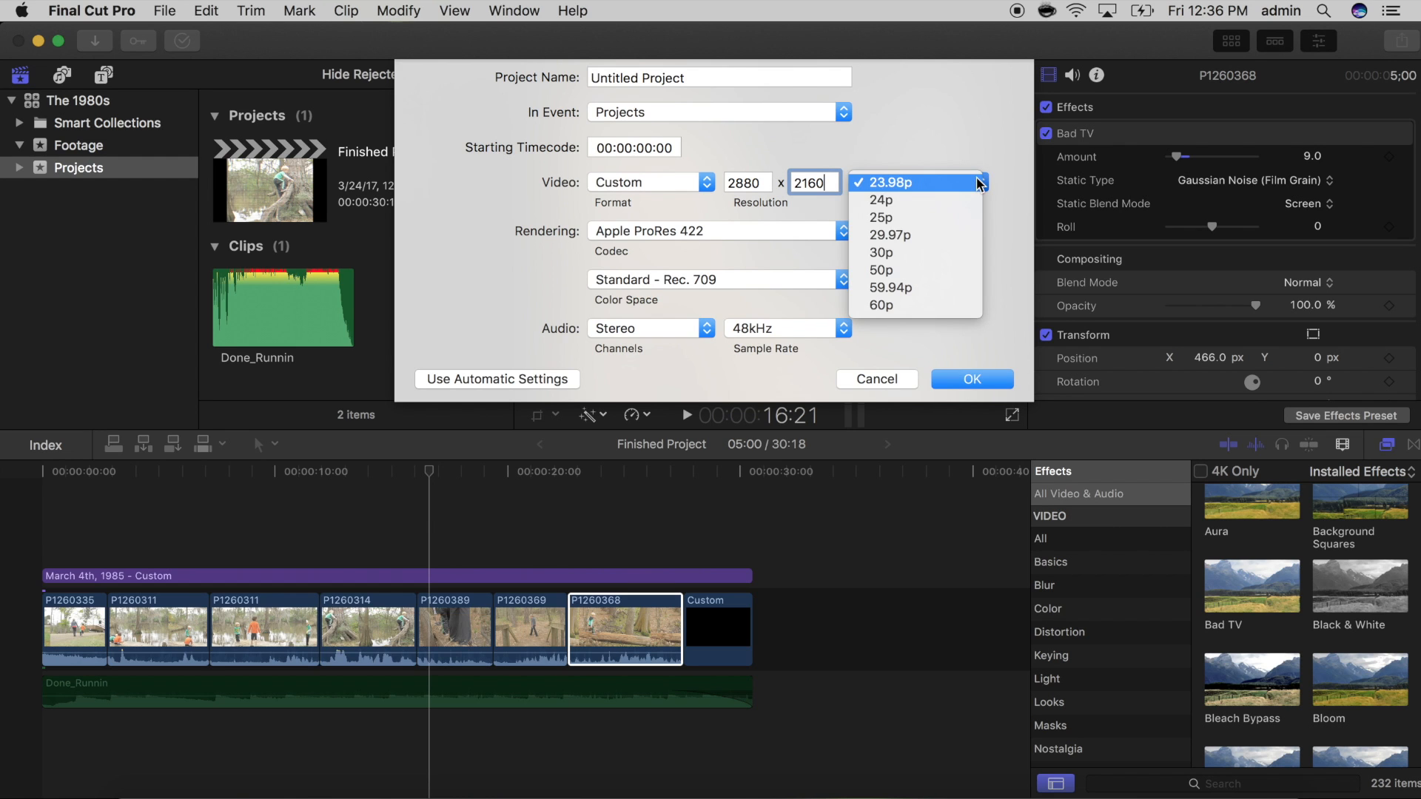
{"action": "left_click", "coordinate": [943, 235]}
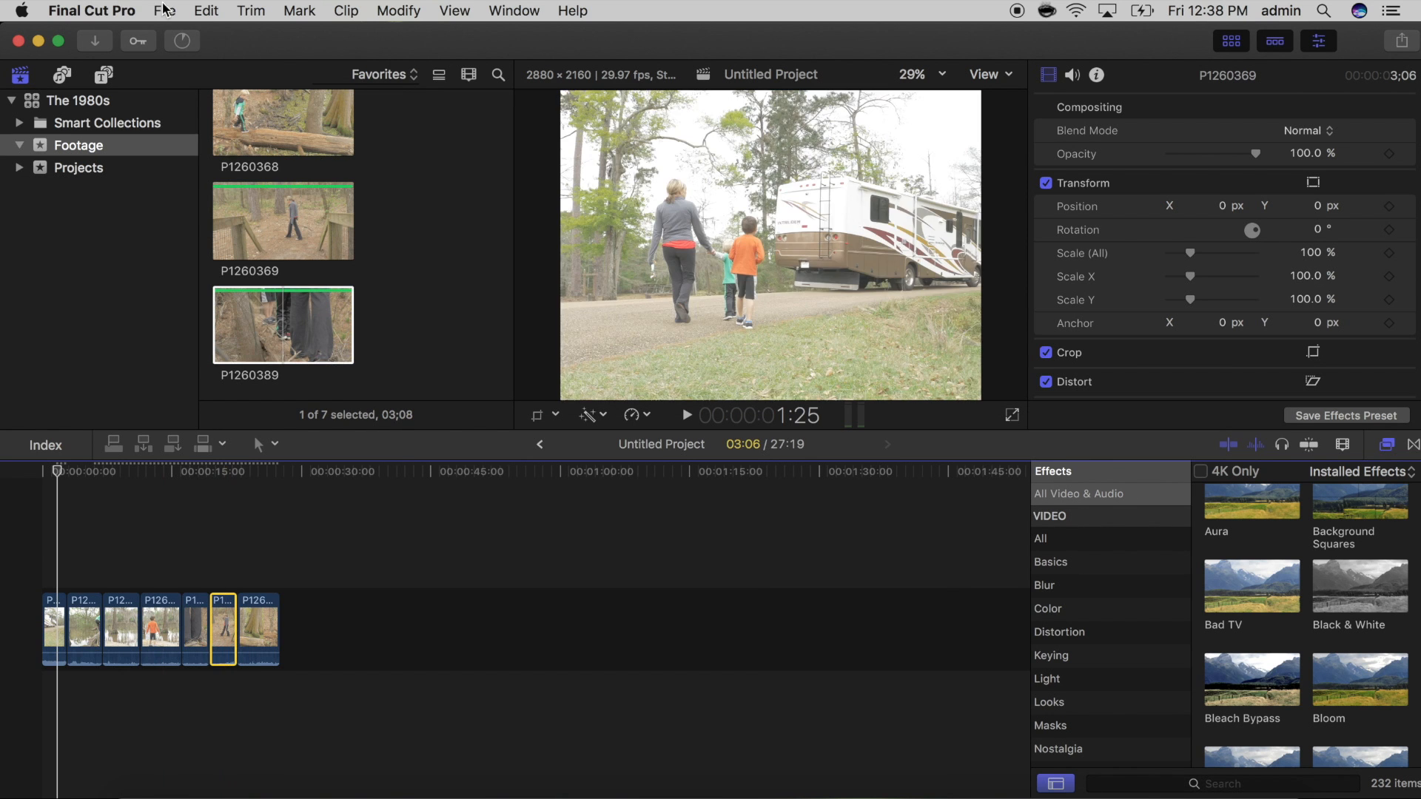
Start another new project in the Footage event with a custom 1440 x 1080 resolution at 29.97p.
{"action": "left_click", "coordinate": [165, 10]}
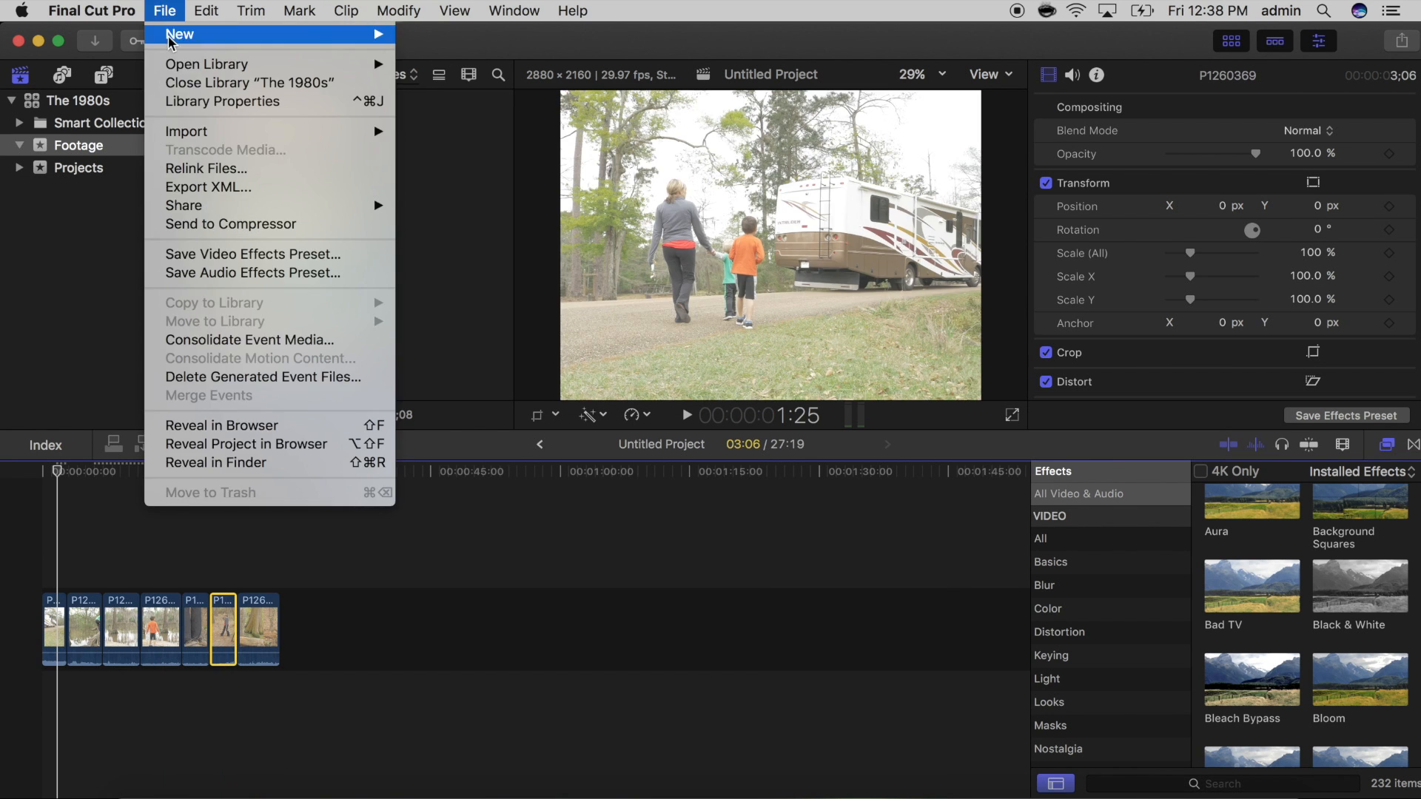
{"action": "mouse_move", "coordinate": [170, 42]}
{"action": "left_click", "coordinate": [425, 39]}
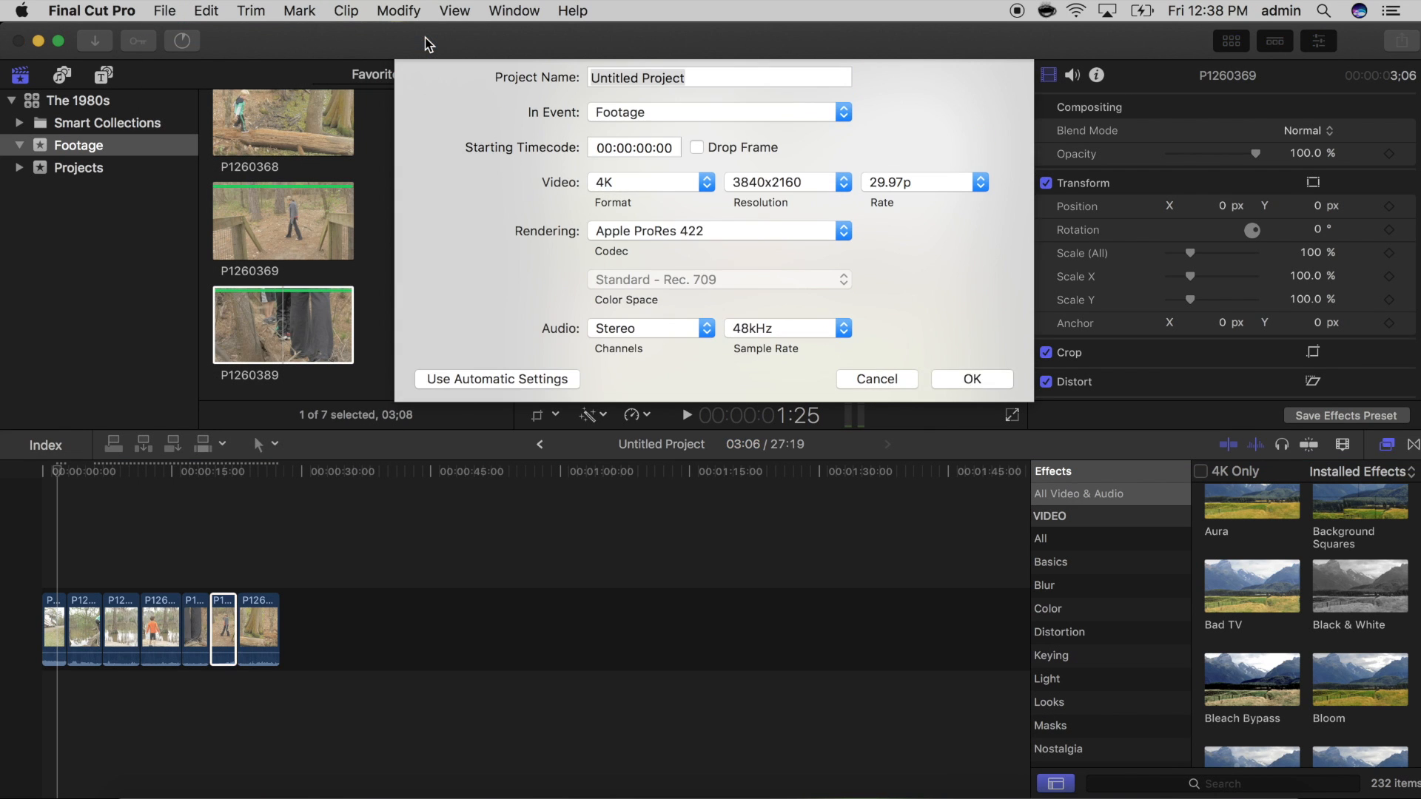
{"action": "left_click", "coordinate": [645, 185]}
{"action": "left_click", "coordinate": [646, 230]}
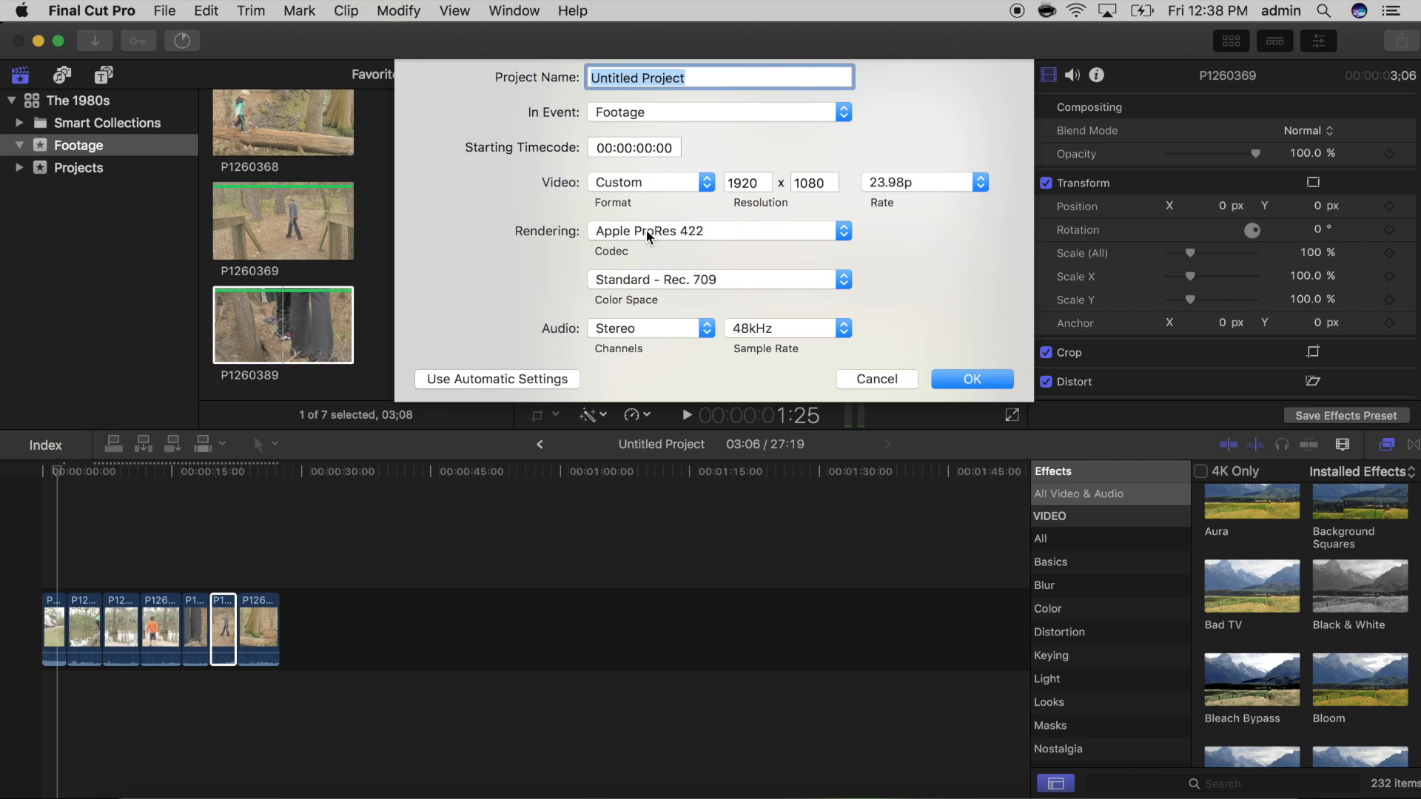
{"action": "left_click", "coordinate": [758, 183]}
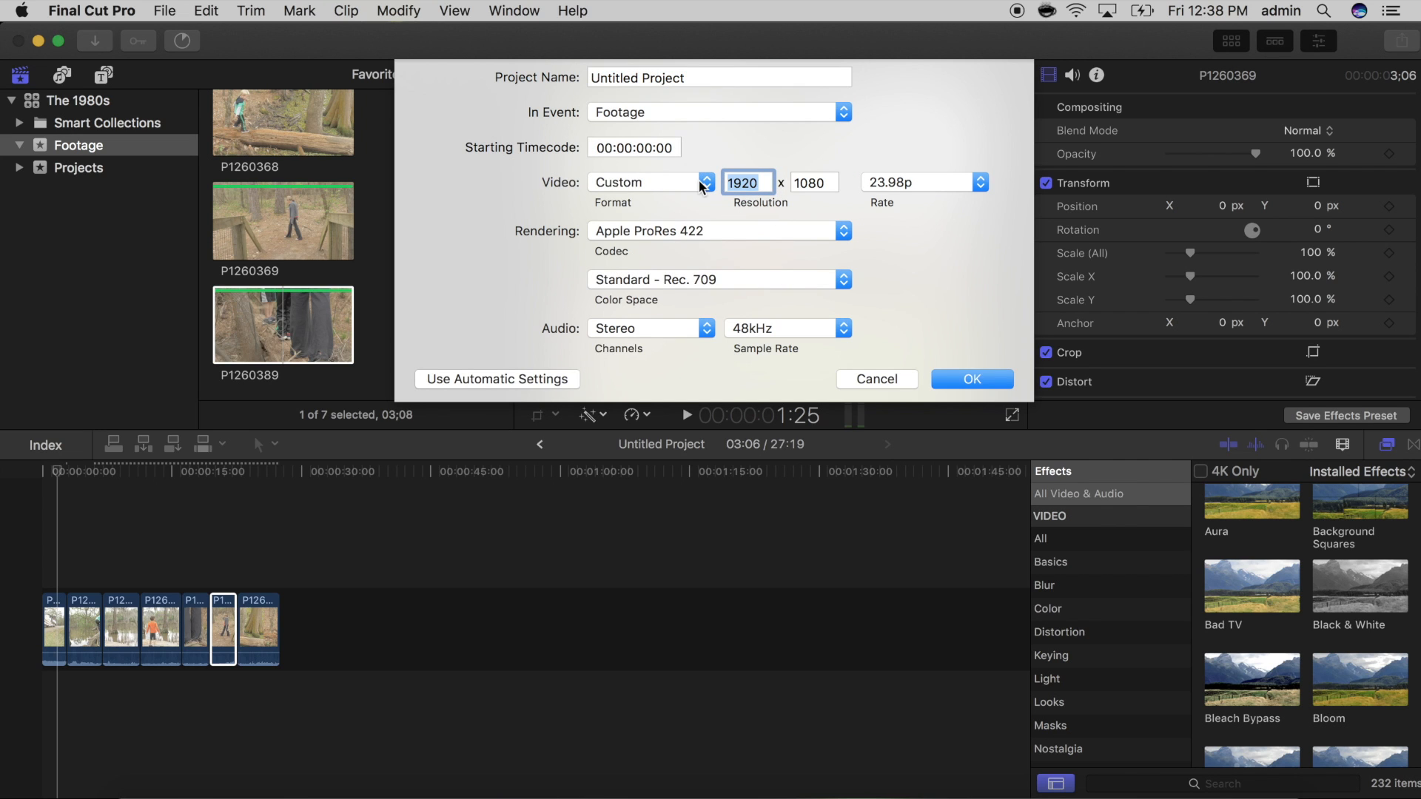
{"action": "type", "text": "1440"}
{"action": "key", "text": "Tab"}
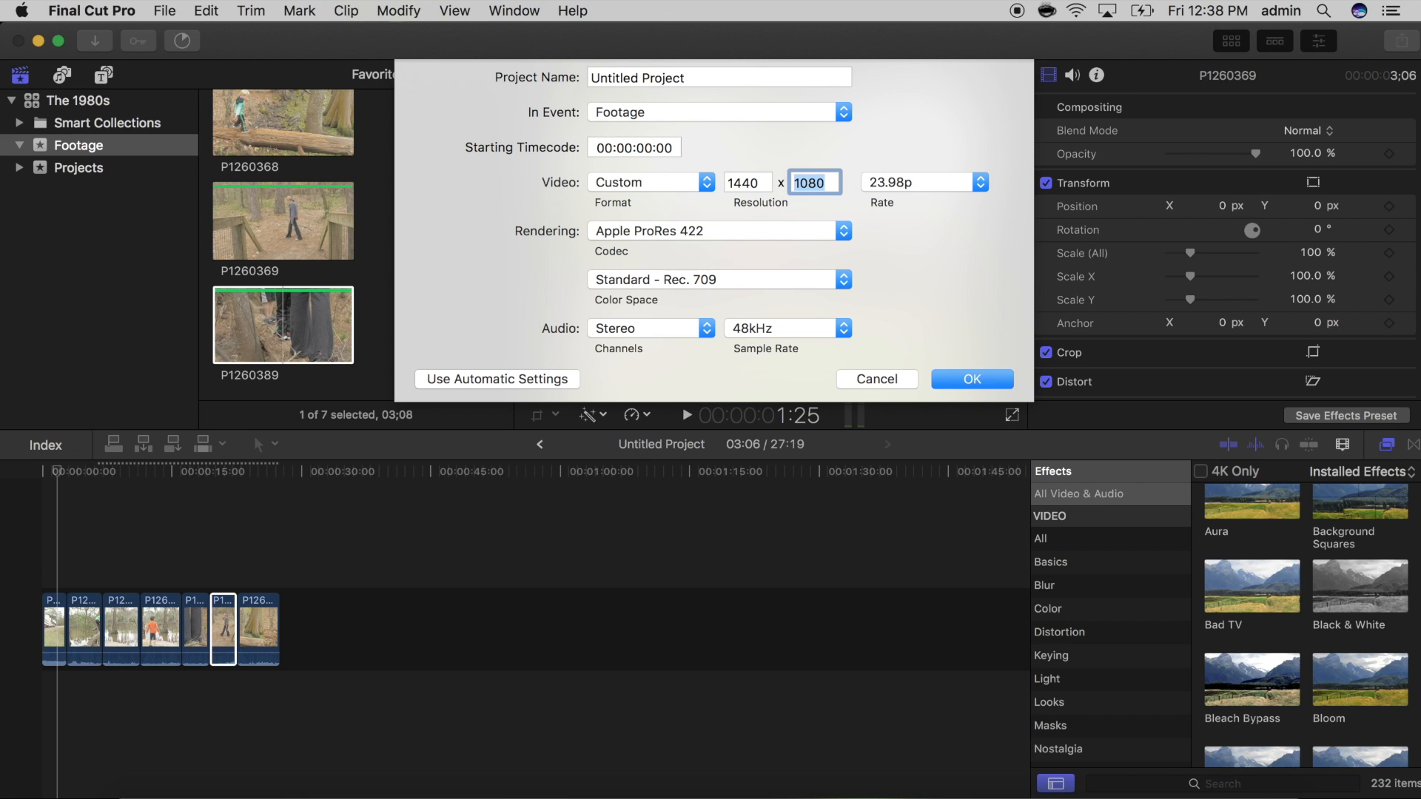
{"action": "left_click", "coordinate": [974, 184]}
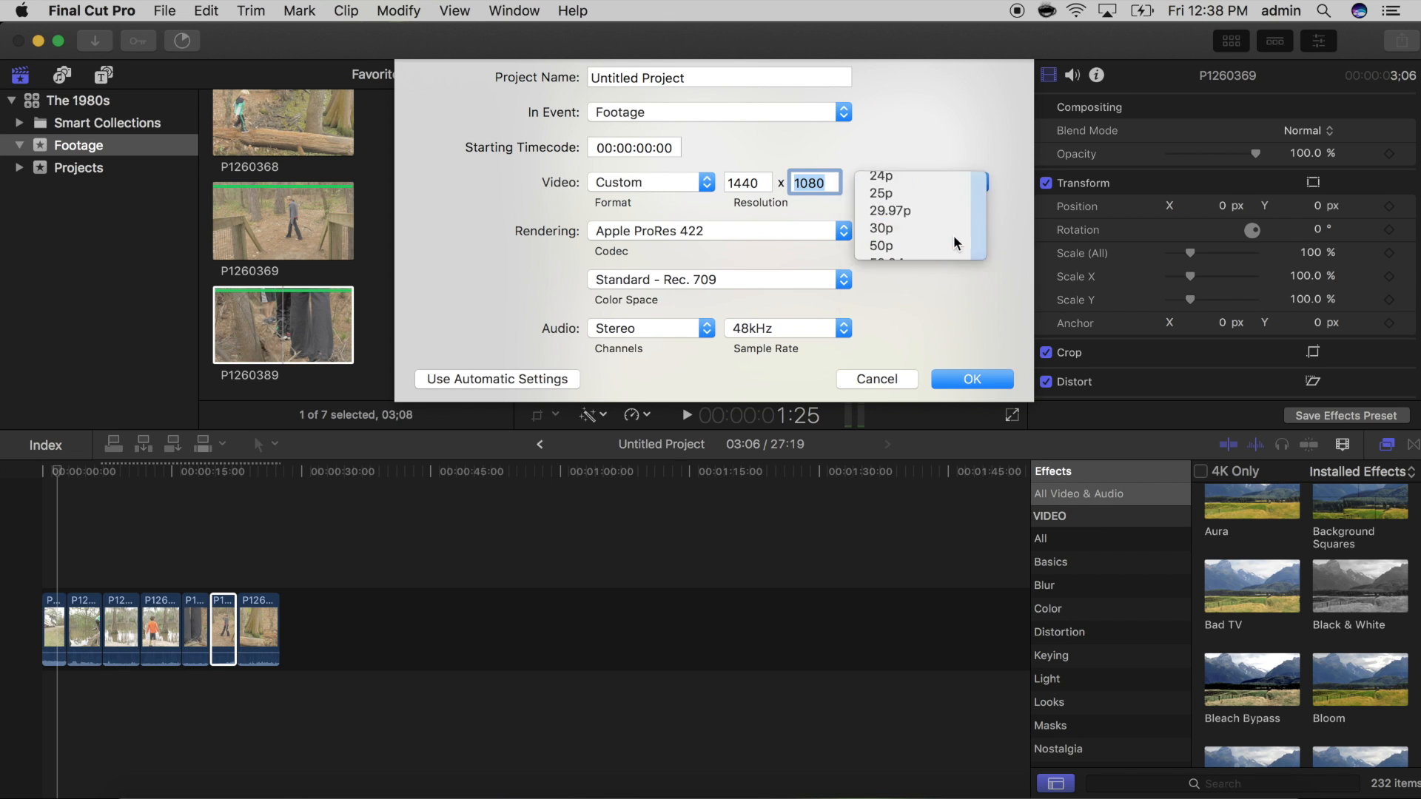
{"action": "left_click", "coordinate": [953, 236]}
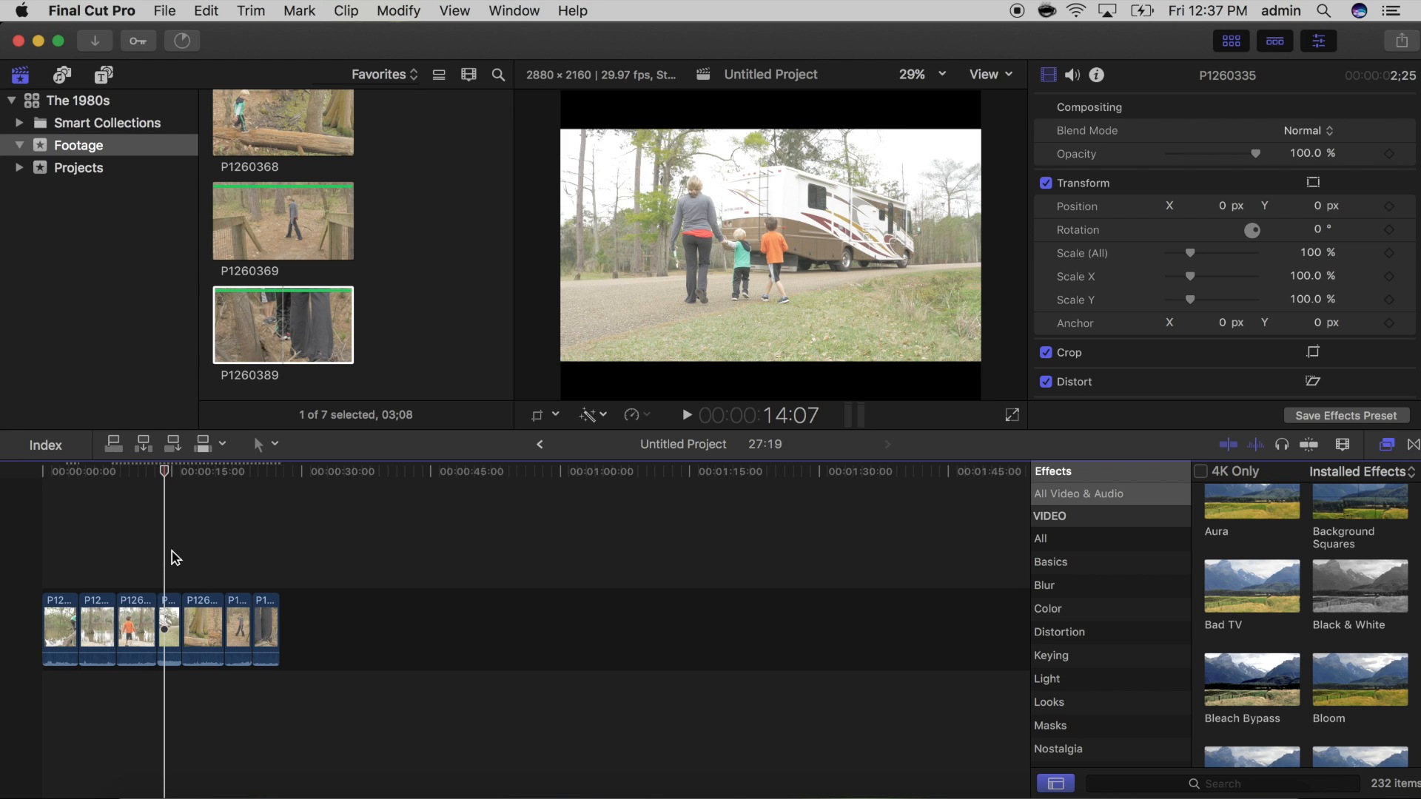
Set the Spatial Conform type to Fill for all seven clips in the timeline.
{"action": "left_click_drag", "start_coordinate": [285, 540], "coordinate": [41, 692]}
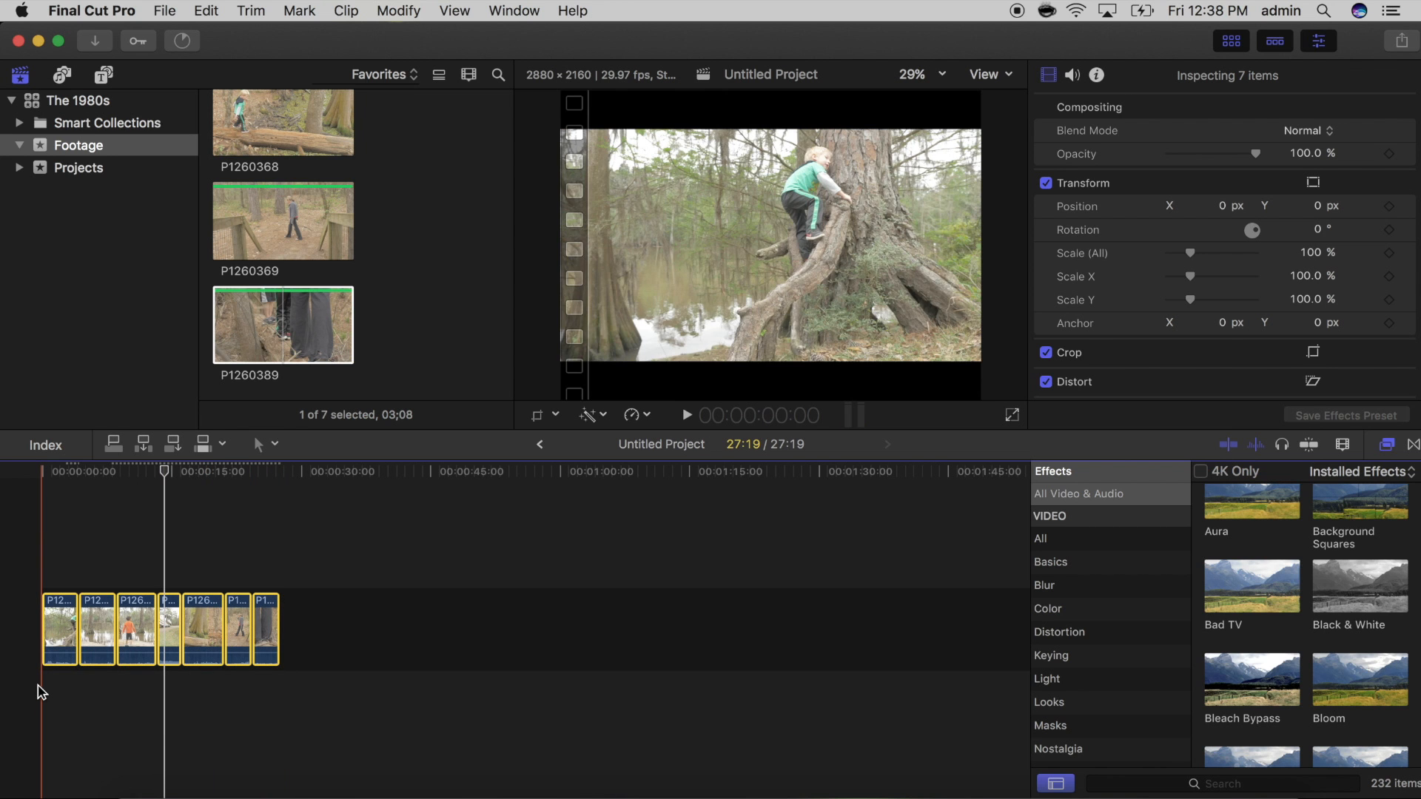
{"action": "scroll", "coordinate": [1234, 326], "scroll_direction": "down", "scroll_amount": 4}
{"action": "left_click", "coordinate": [1336, 354]}
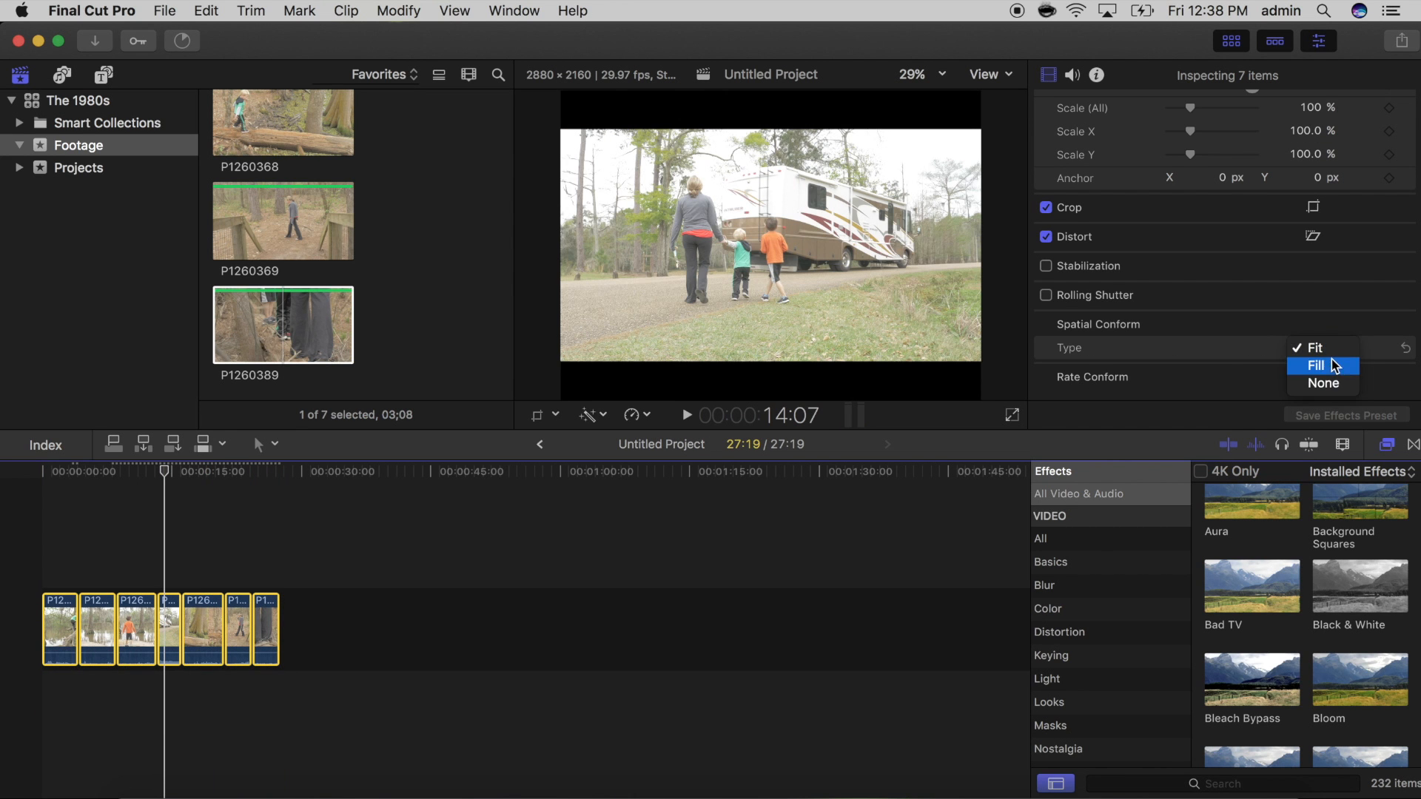
{"action": "left_click", "coordinate": [1333, 372]}
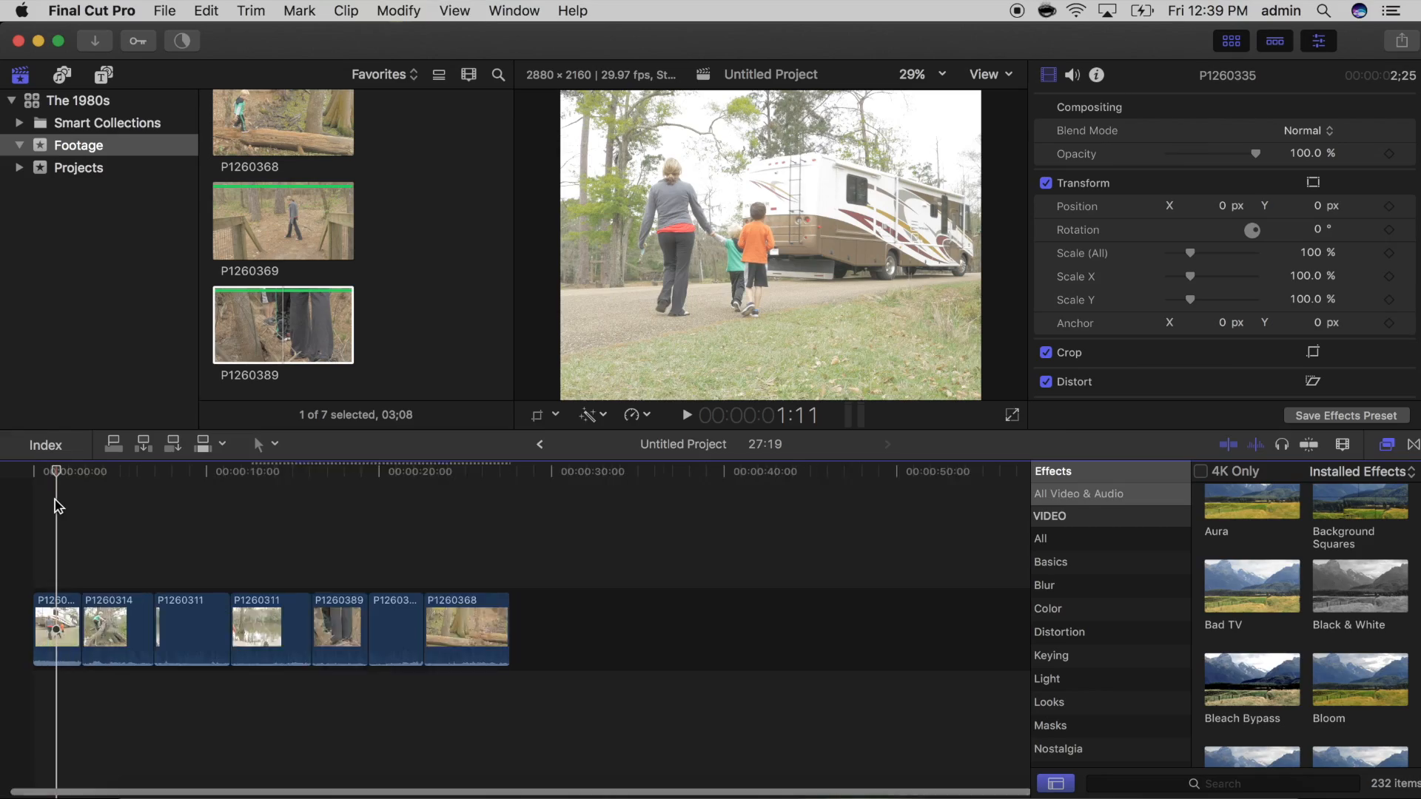
Apply the Bad TV video effect to the first clip in the timeline, P1260335.
{"action": "key", "text": "super+equal"}
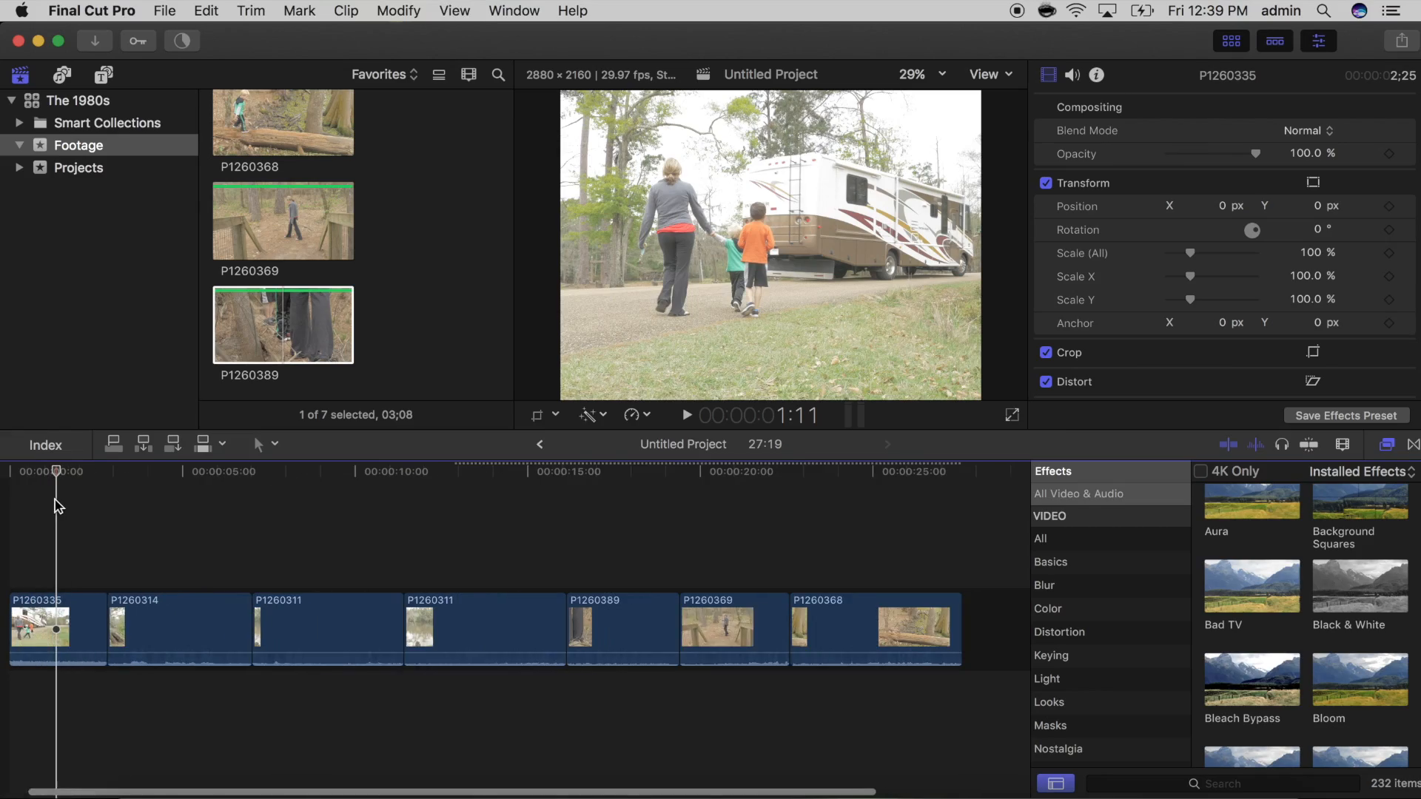
{"action": "scroll", "coordinate": [67, 563], "scroll_direction": "left", "scroll_amount": 2}
{"action": "left_click", "coordinate": [82, 629]}
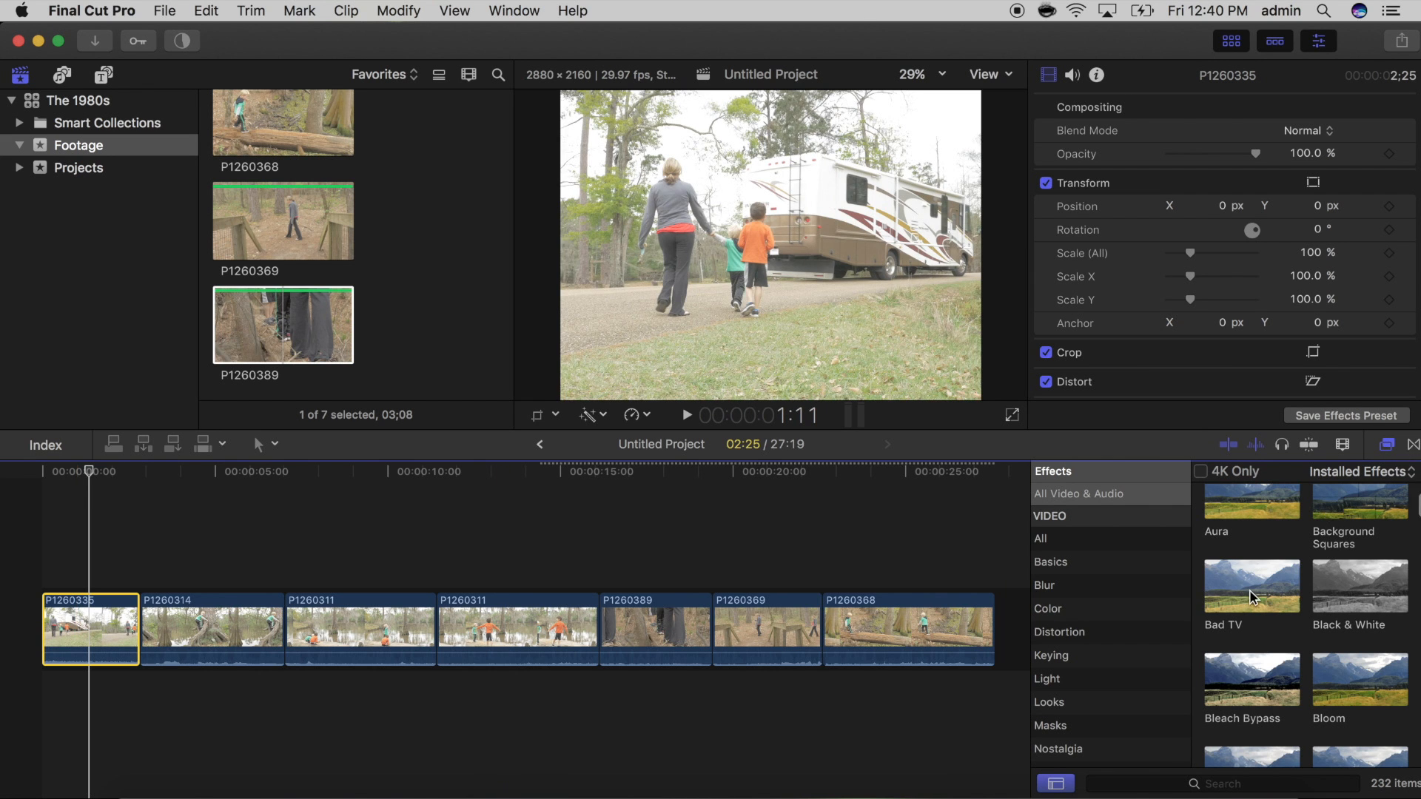
{"action": "scroll", "coordinate": [1243, 598], "scroll_direction": "down", "scroll_amount": 1}
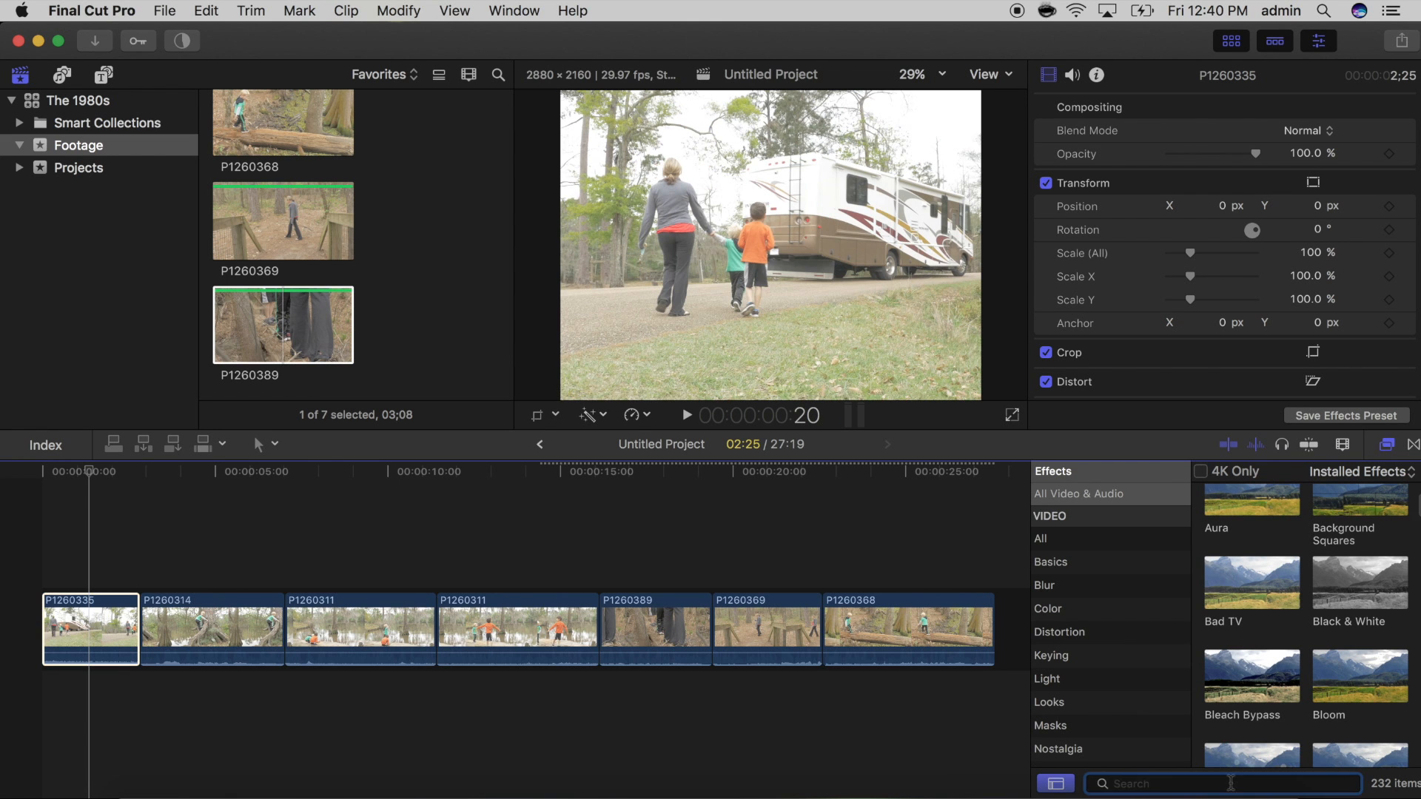
{"action": "left_click", "coordinate": [1240, 588]}
{"action": "left_click_drag", "start_coordinate": [1239, 588], "coordinate": [94, 625]}
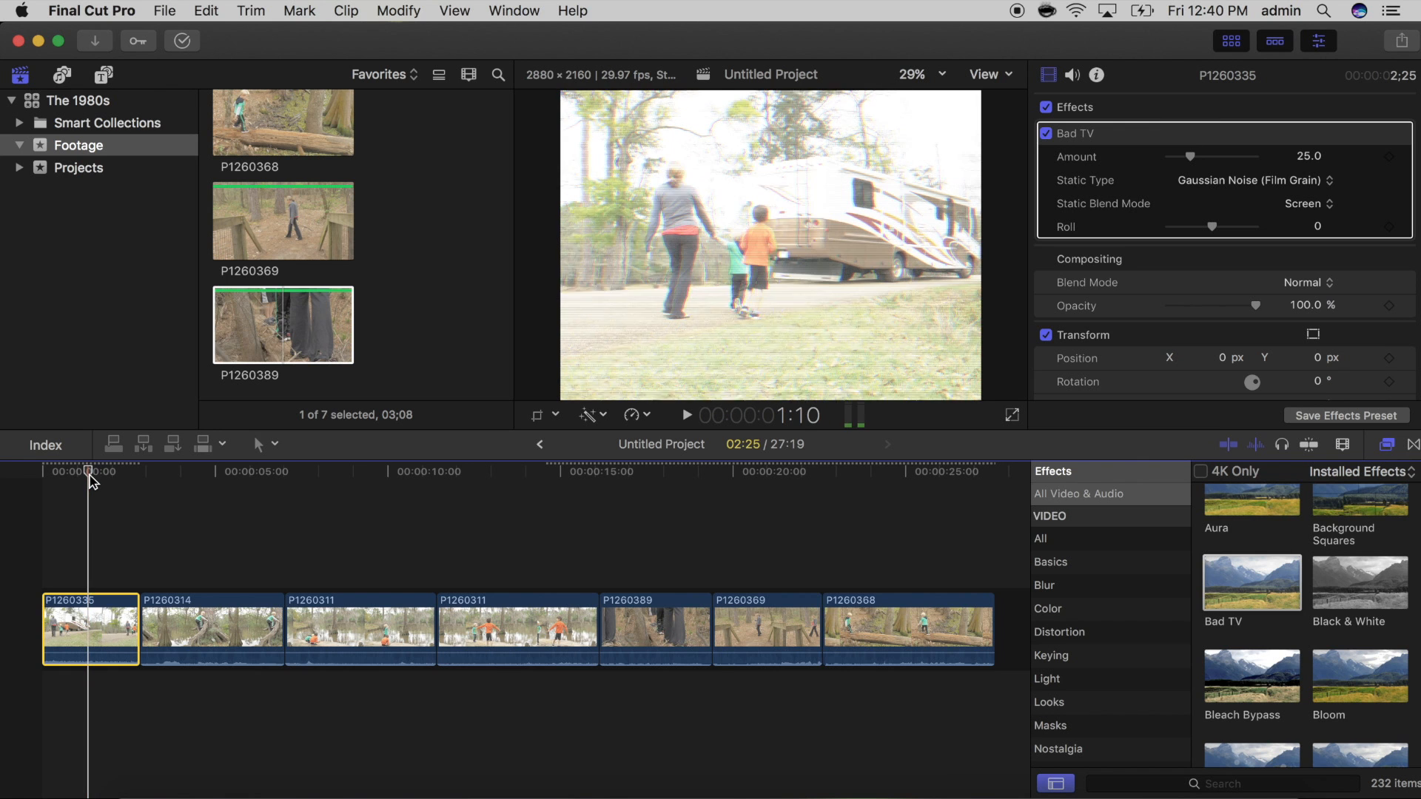
Set the Amount of the Bad TV effect on clip P1260335 to 9.
{"action": "left_click", "coordinate": [1306, 157]}
{"action": "type", "text": "9"}
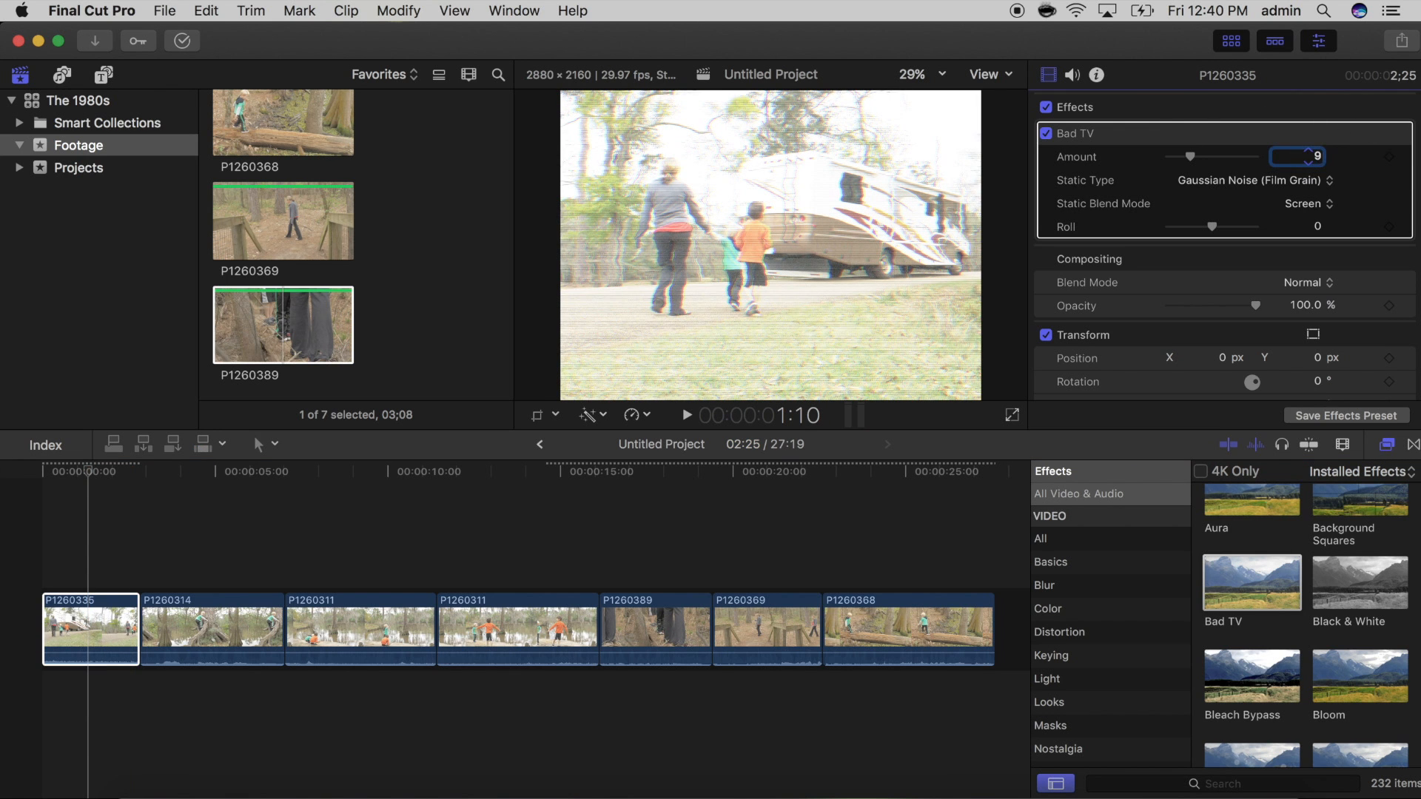
{"action": "key", "text": "Return"}
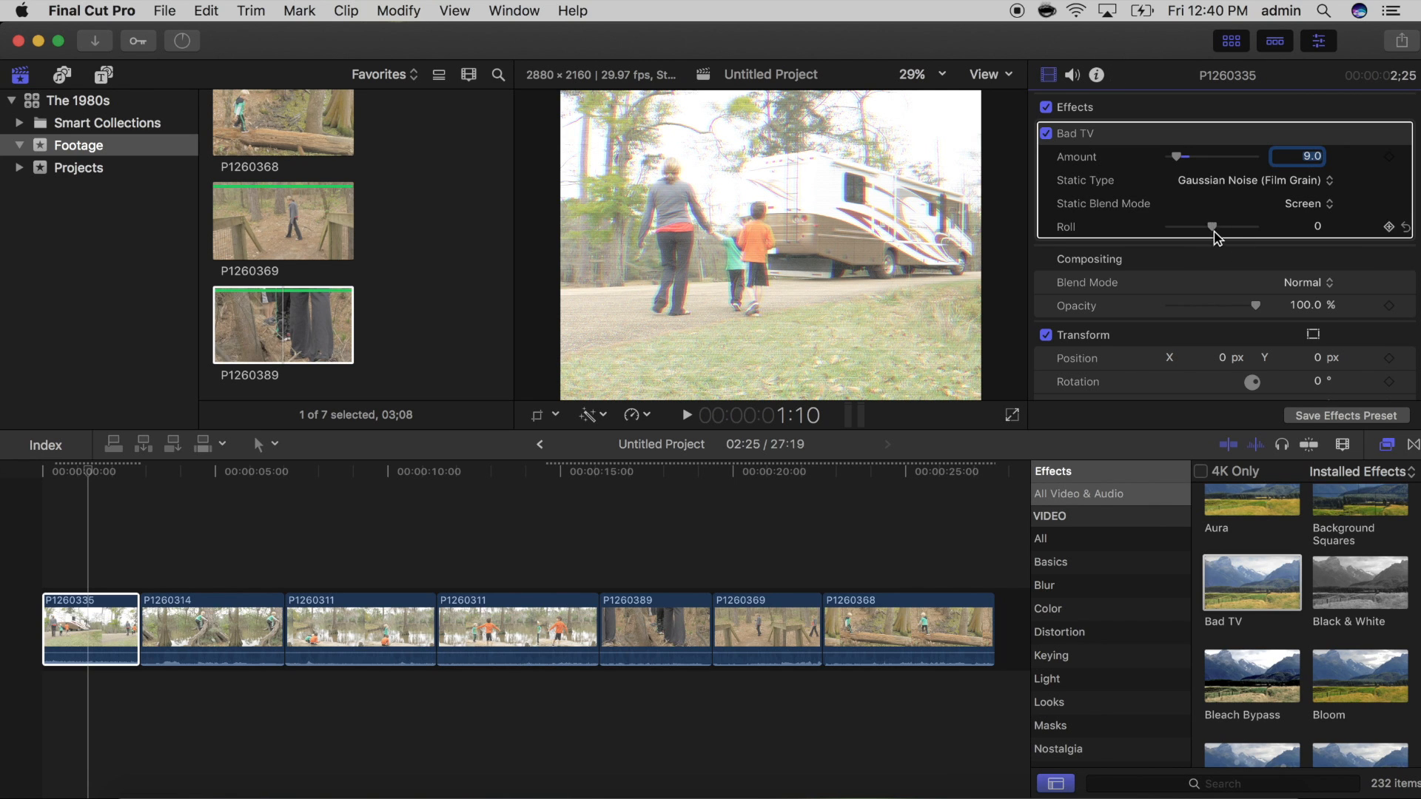
Try lowering the Bad TV effect's Roll, and undo that change and the Color Correction effect.
{"action": "left_click_drag", "start_coordinate": [1215, 231], "coordinate": [1201, 235]}
{"action": "key", "text": "super+z"}
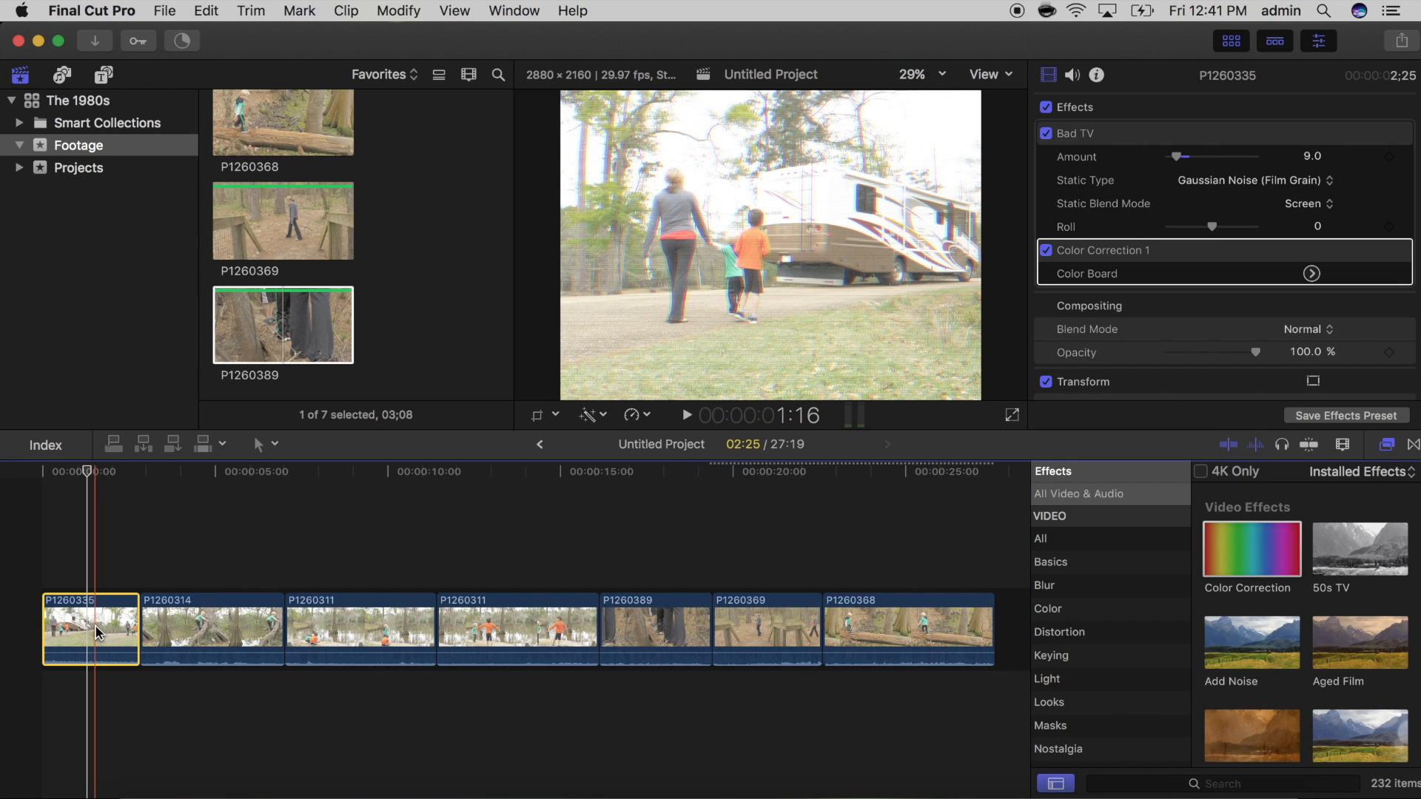
{"action": "key", "text": "super+z"}
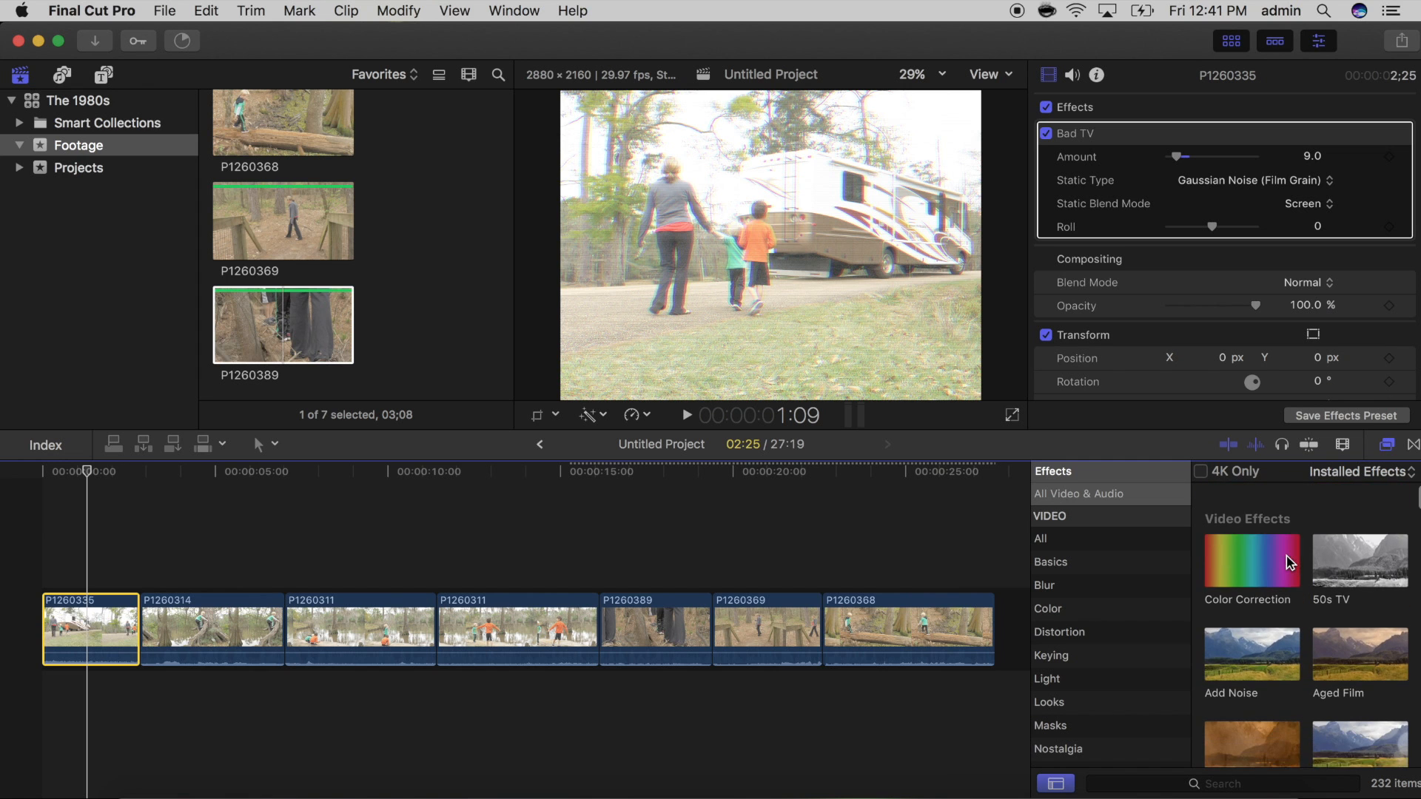
Apply a Color Correction effect to clip P1260335 and lower its global saturation to about -30%.
{"action": "left_click", "coordinate": [1249, 550]}
{"action": "left_click_drag", "start_coordinate": [1249, 550], "coordinate": [96, 631]}
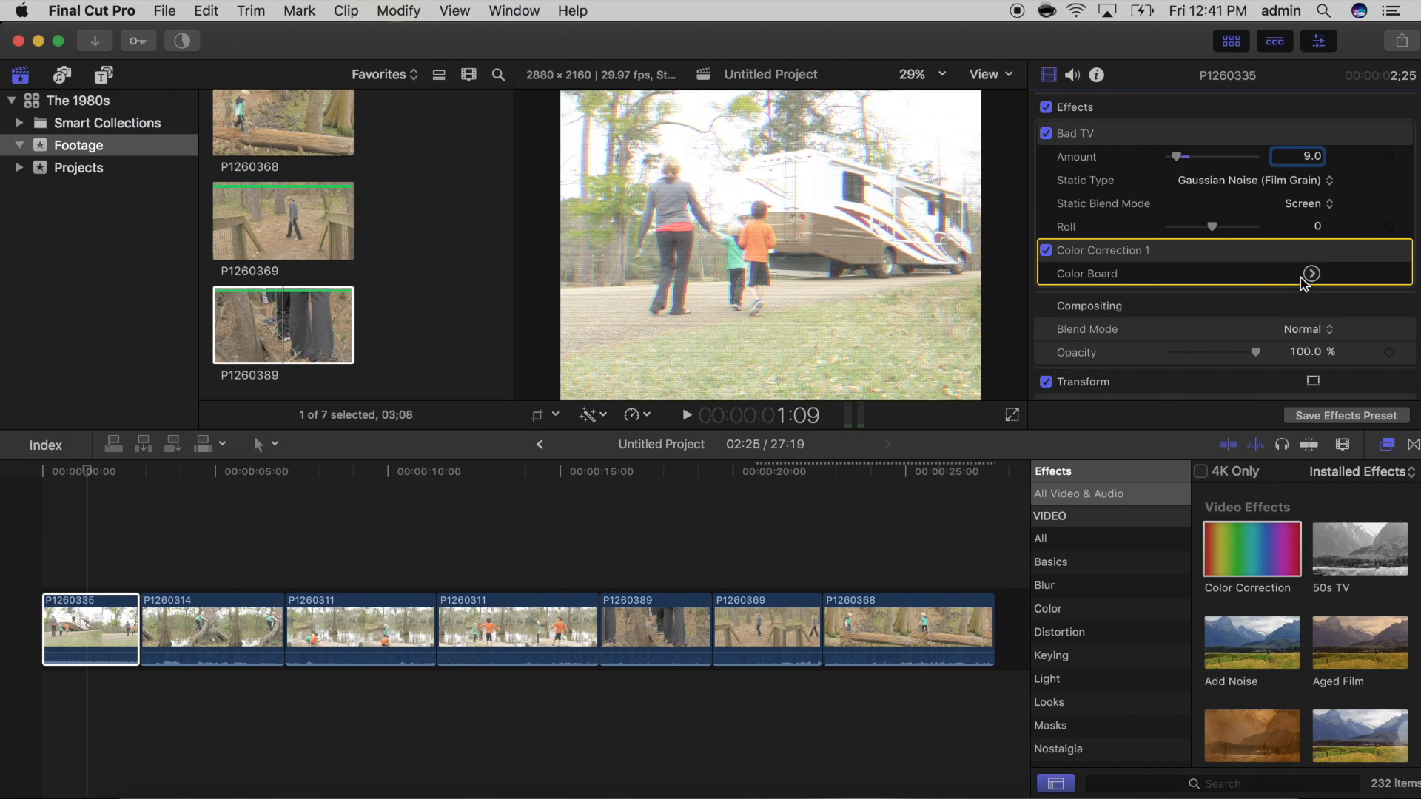
{"action": "left_click", "coordinate": [1309, 275]}
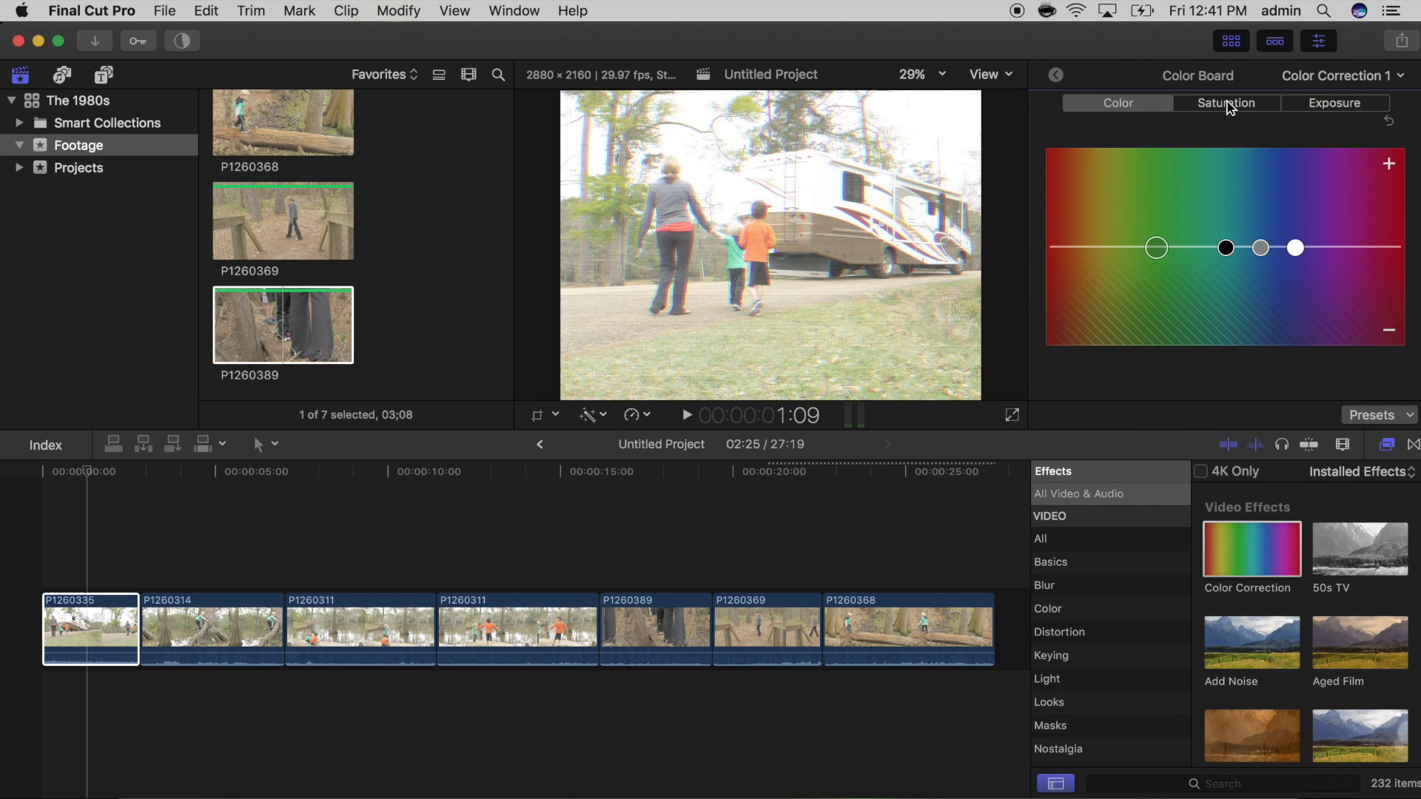
{"action": "left_click", "coordinate": [1225, 104]}
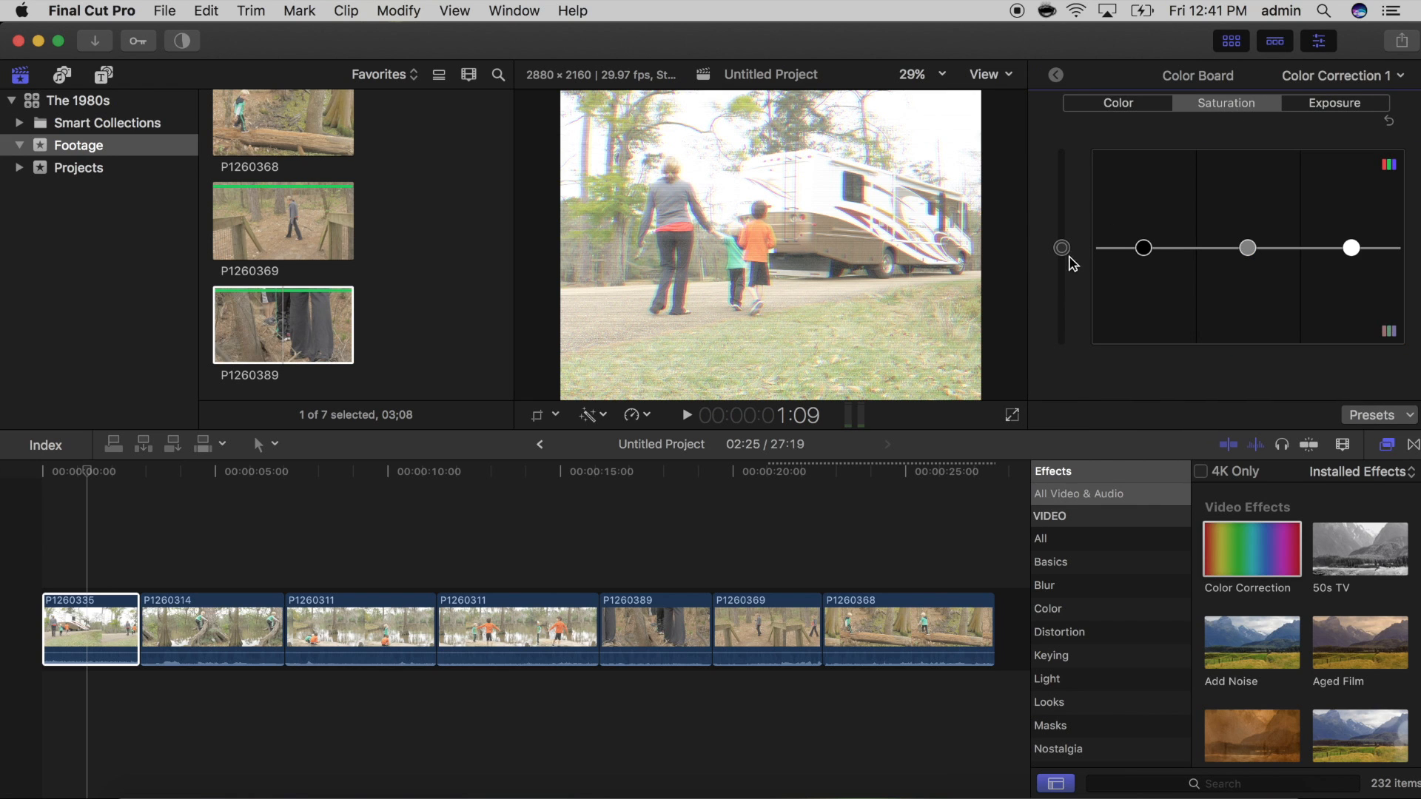
{"action": "left_click_drag", "start_coordinate": [1062, 248], "coordinate": [1064, 289]}
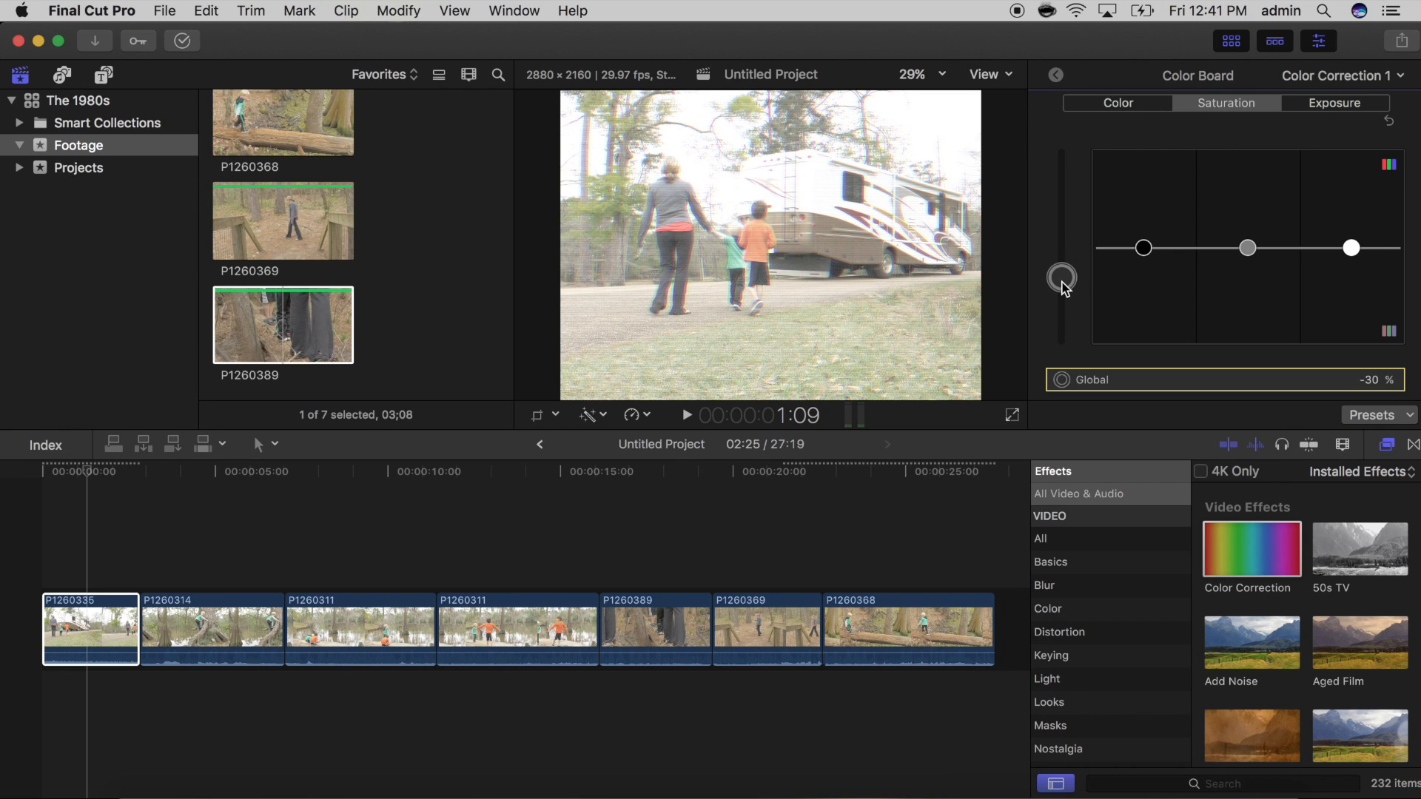
{"action": "left_click", "coordinate": [1058, 76]}
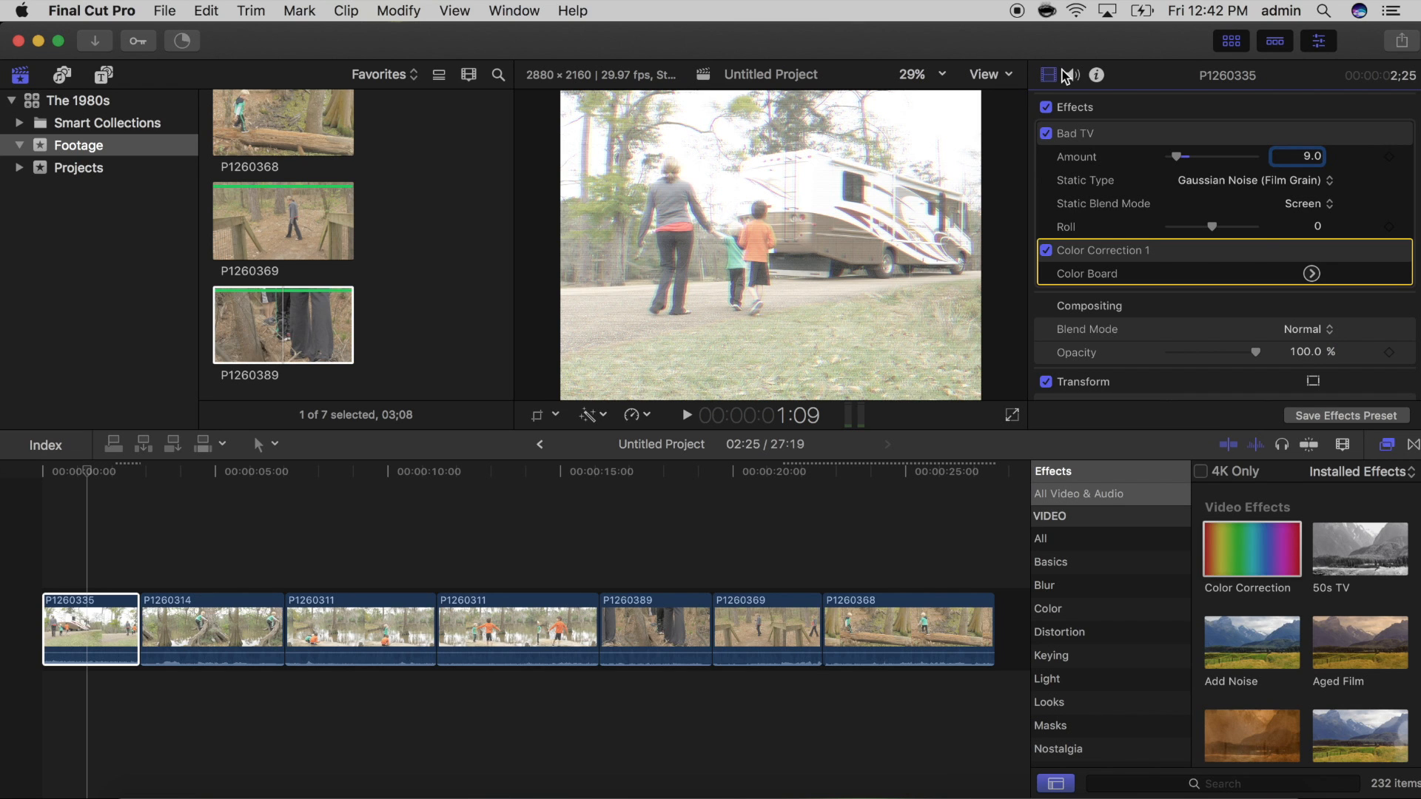
Add a Custom title above the first clip at the start of the timeline and view a frame within it.
{"action": "left_click", "coordinate": [104, 74]}
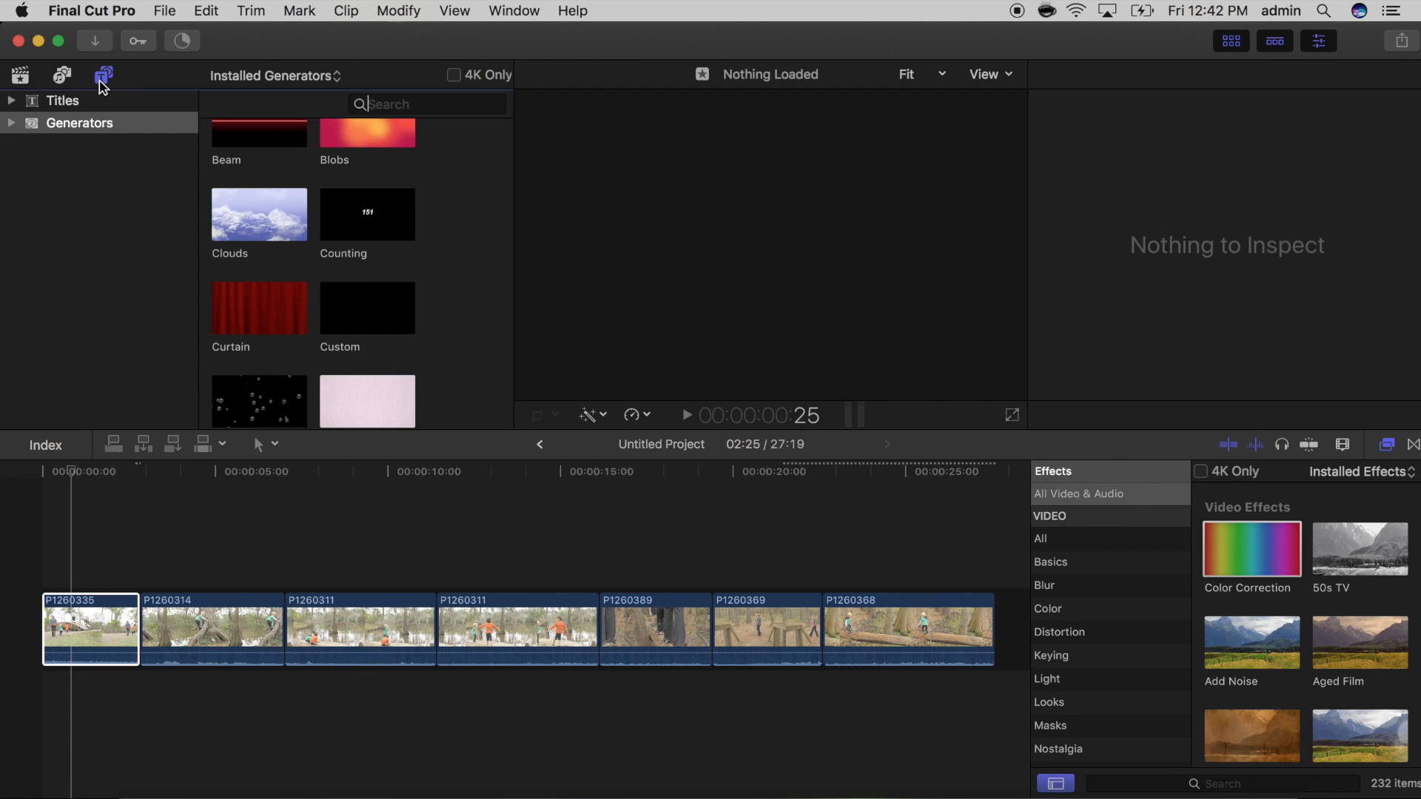
{"action": "left_click", "coordinate": [350, 279]}
{"action": "left_click_drag", "start_coordinate": [368, 266], "coordinate": [48, 549]}
{"action": "left_click", "coordinate": [102, 473]}
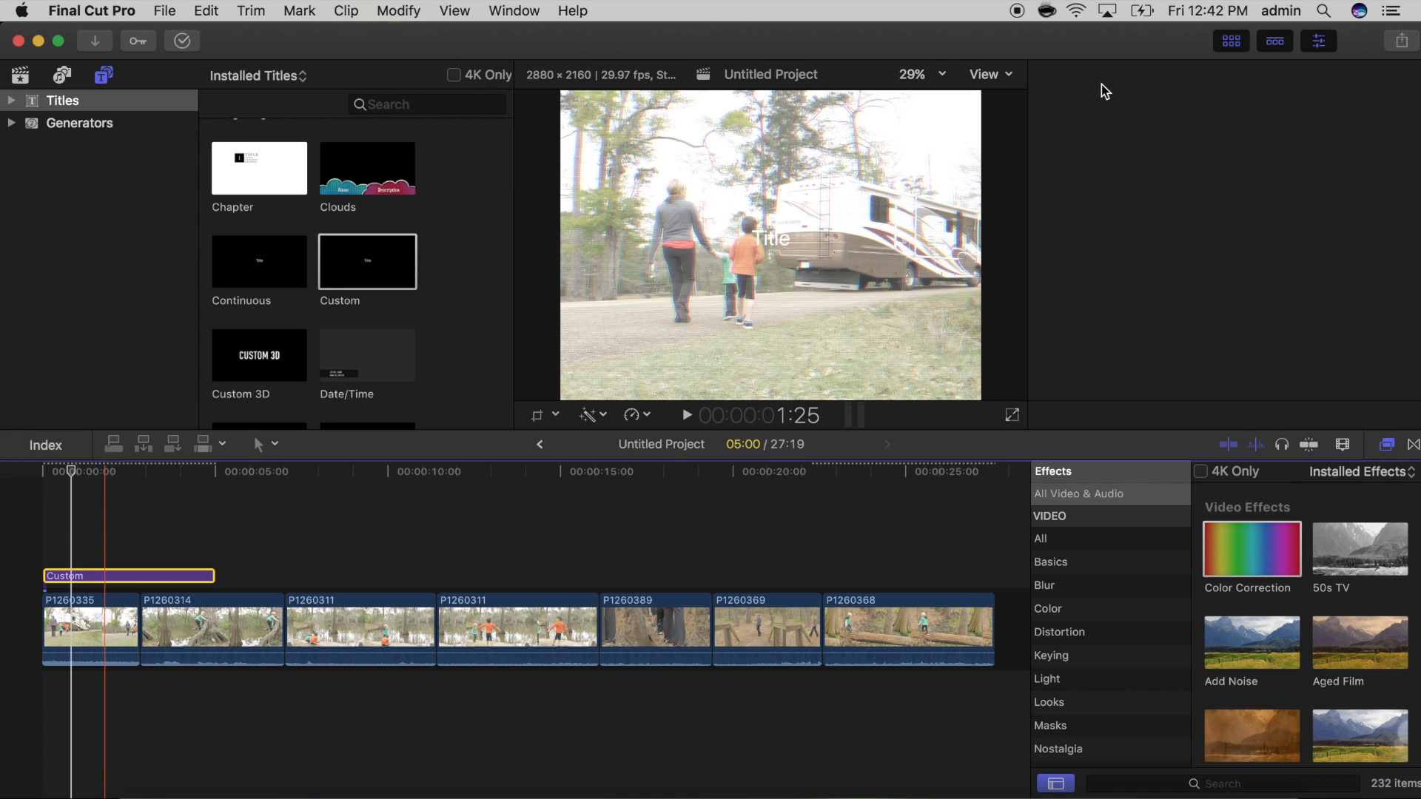
Replace the Custom title's placeholder text with "December 25th, 1982".
{"action": "left_click", "coordinate": [1073, 74]}
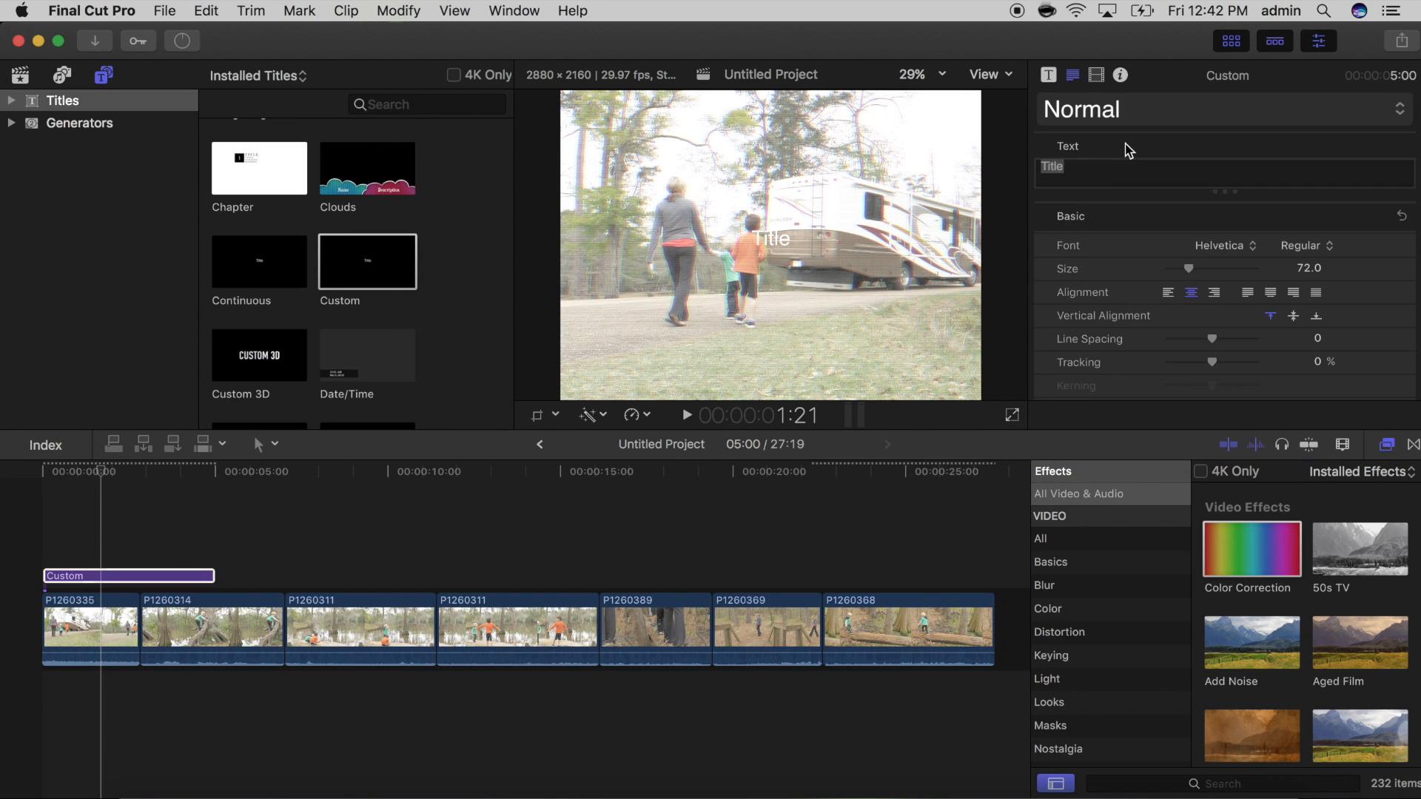
{"action": "left_click", "coordinate": [1109, 177]}
{"action": "left_click_drag", "start_coordinate": [1107, 168], "coordinate": [940, 165]}
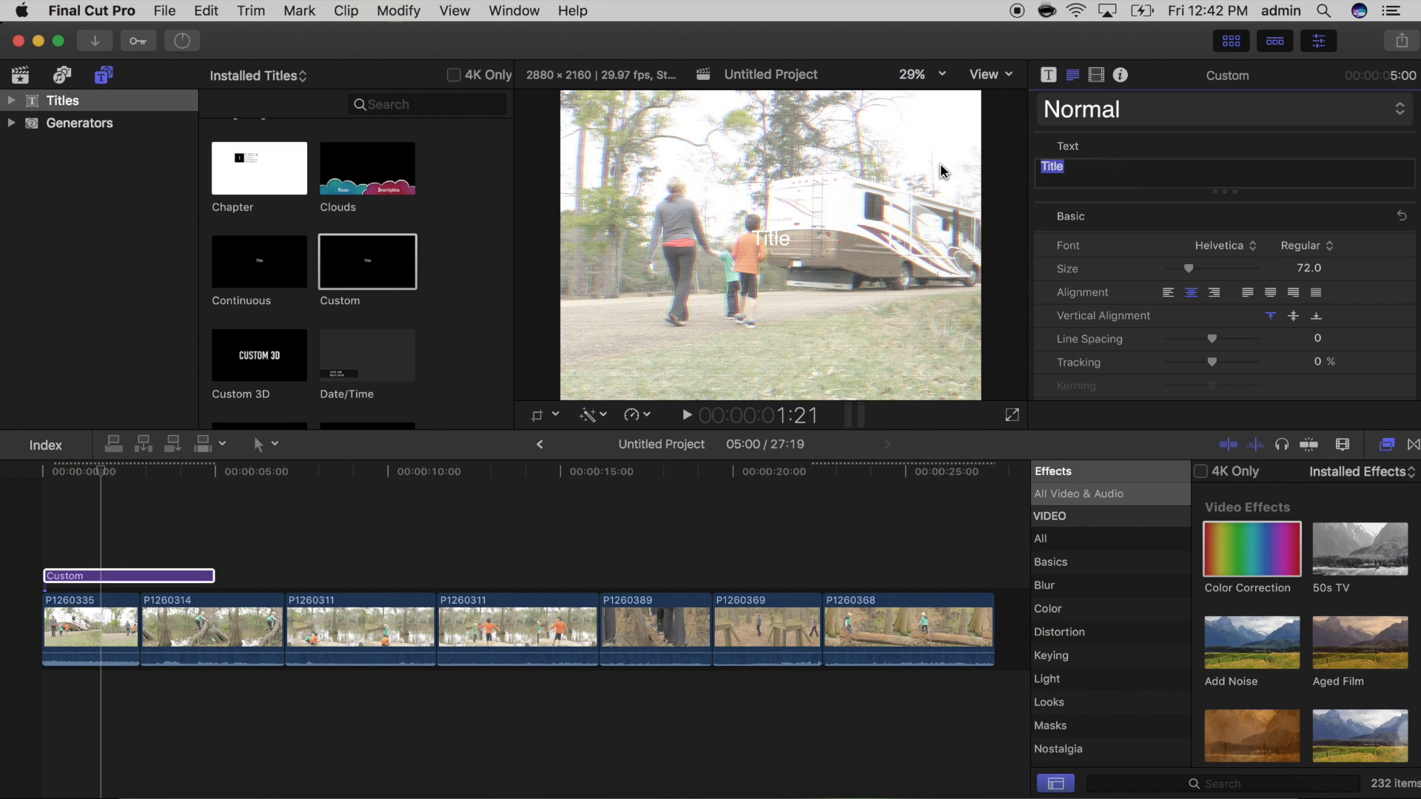
{"action": "type", "text": "December 25th, 1982"}
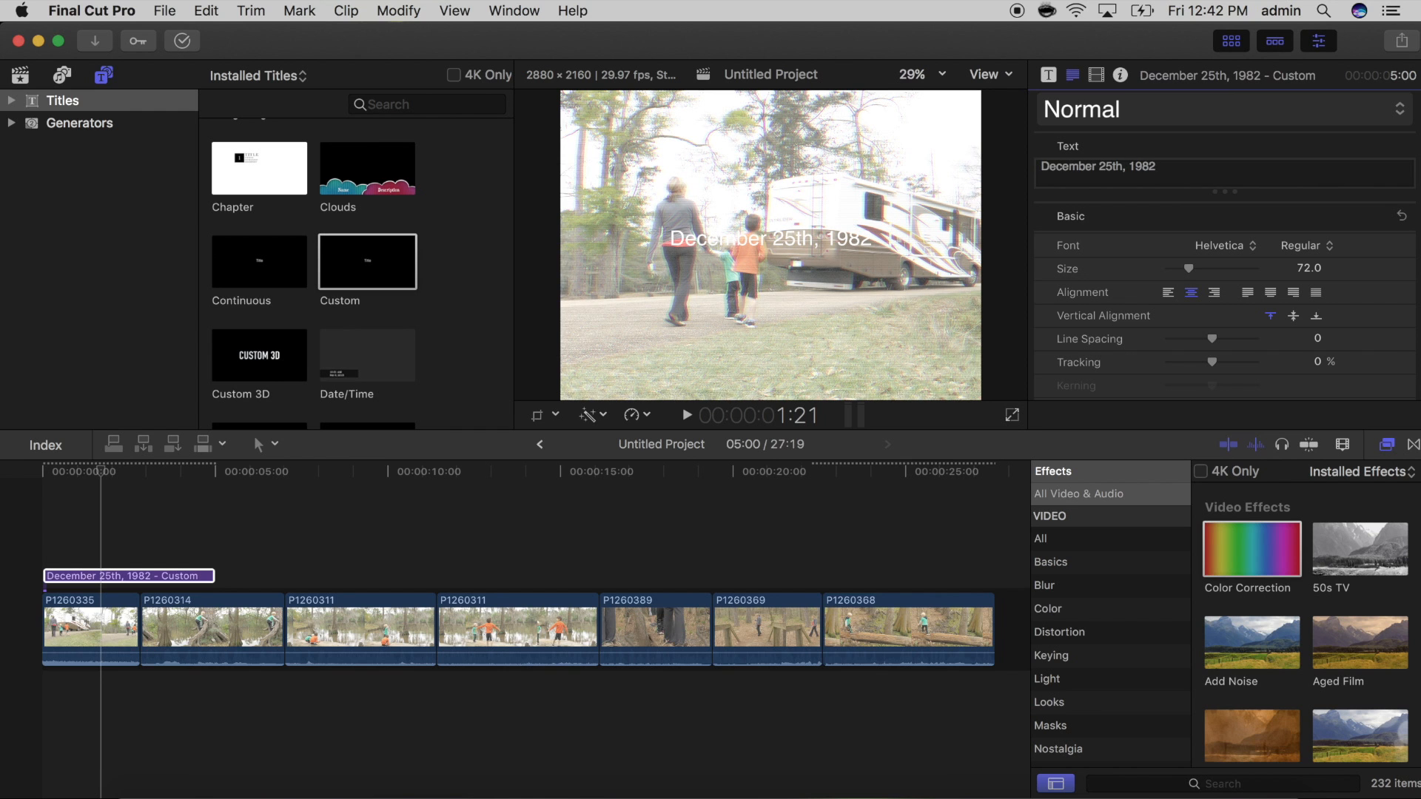
Set the date title's font to Synchro LET and its size to 55.
{"action": "left_click", "coordinate": [1243, 252]}
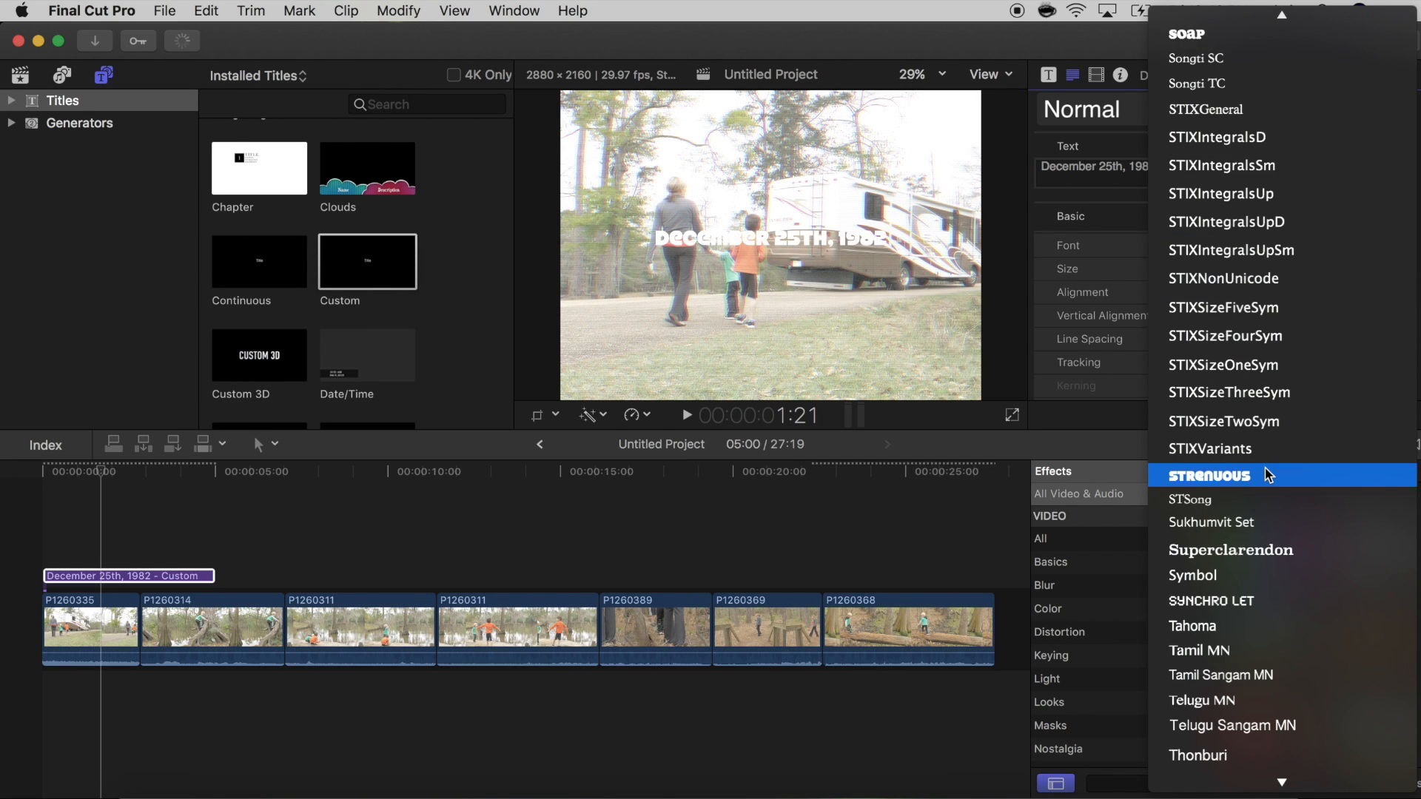
{"action": "scroll", "coordinate": [1268, 476], "scroll_direction": "down", "scroll_amount": 1}
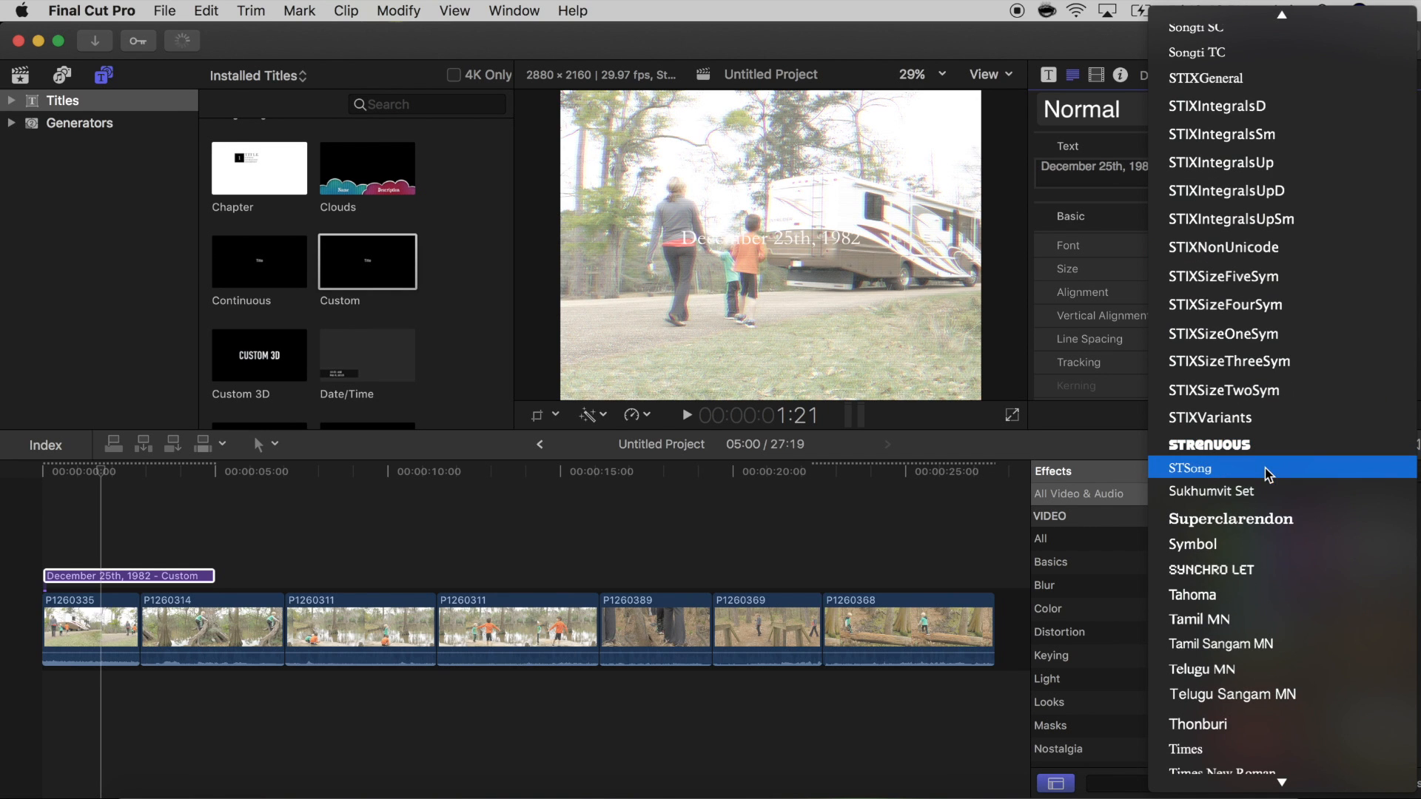
{"action": "left_click", "coordinate": [1302, 575]}
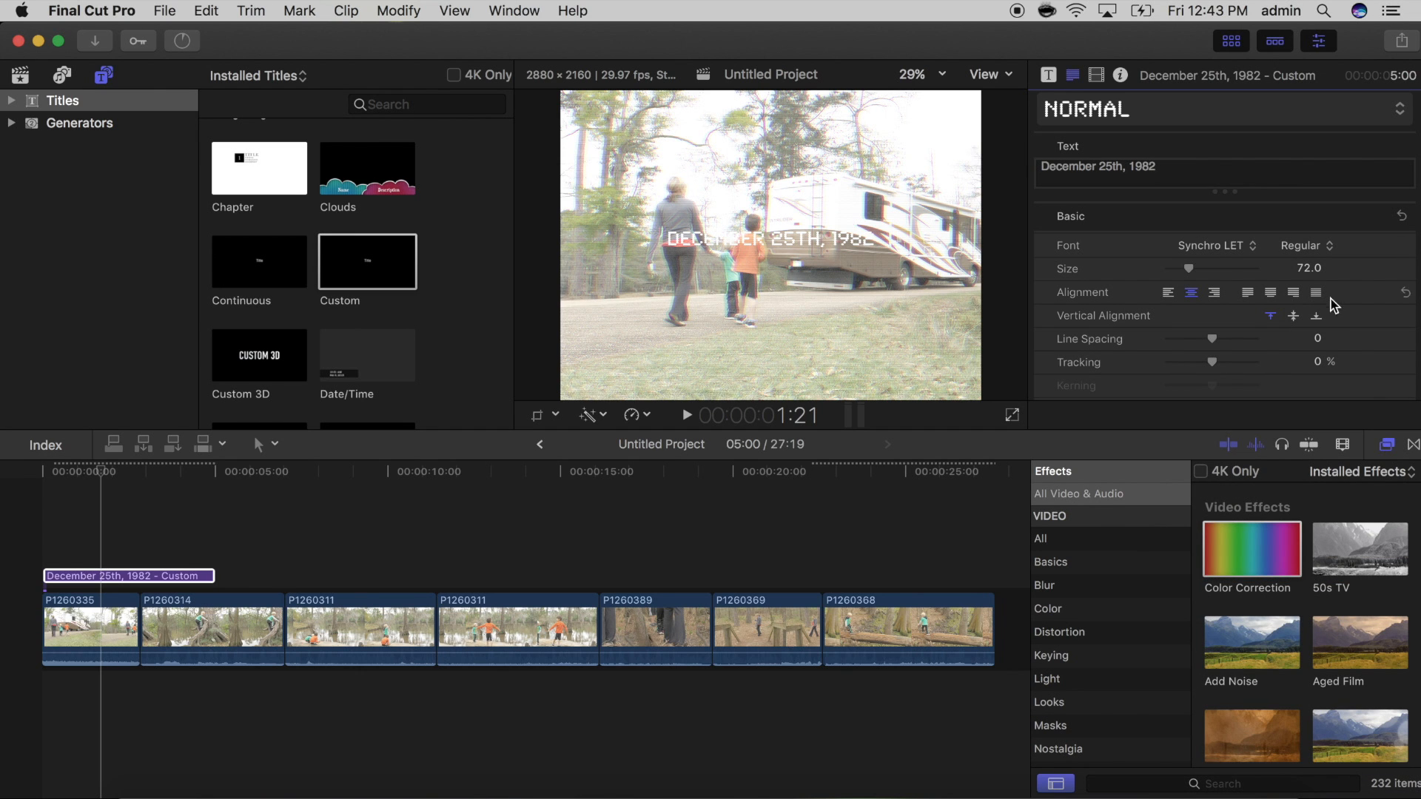
{"action": "left_click", "coordinate": [1311, 271]}
{"action": "type", "text": "60"}
{"action": "key", "text": "Return"}
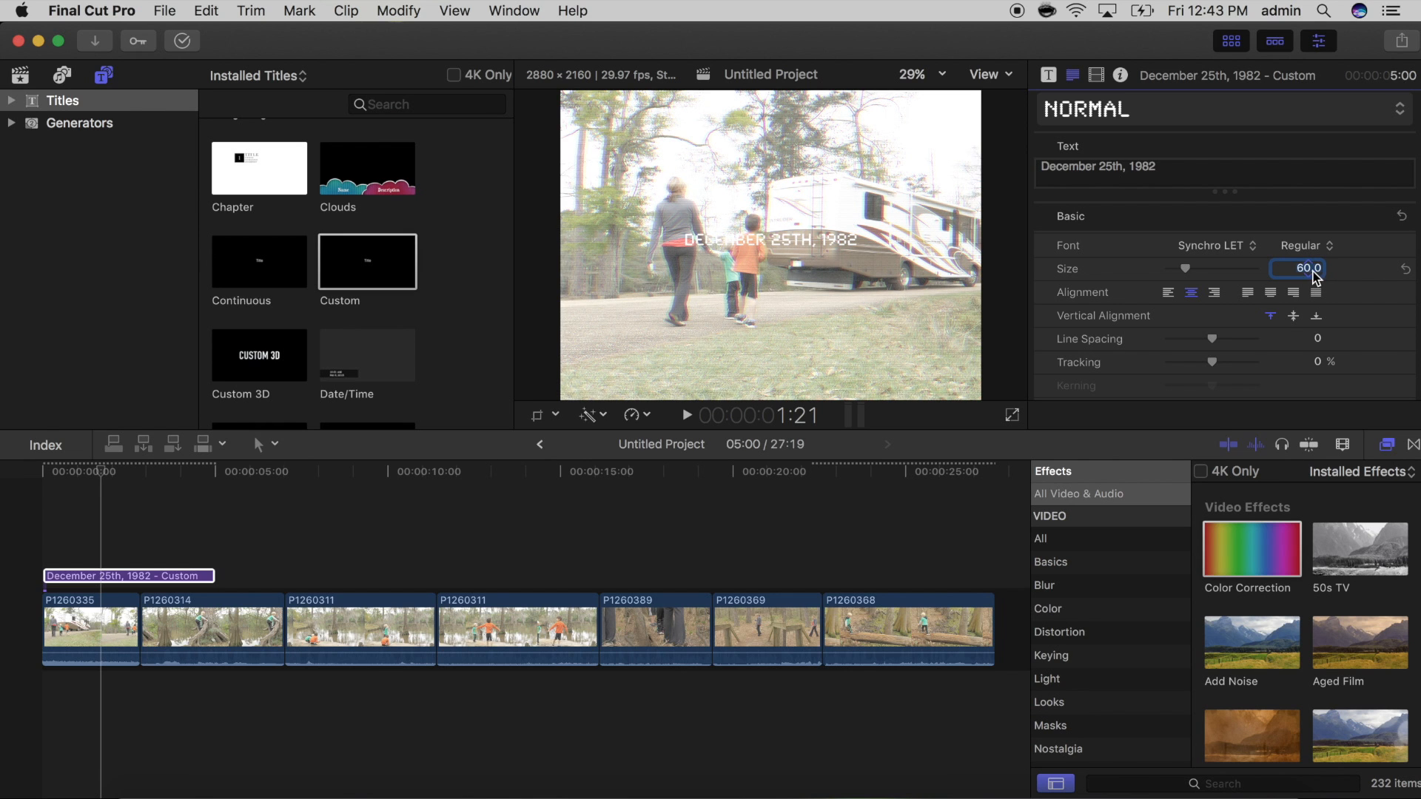
{"action": "type", "text": "55"}
{"action": "key", "text": "Return"}
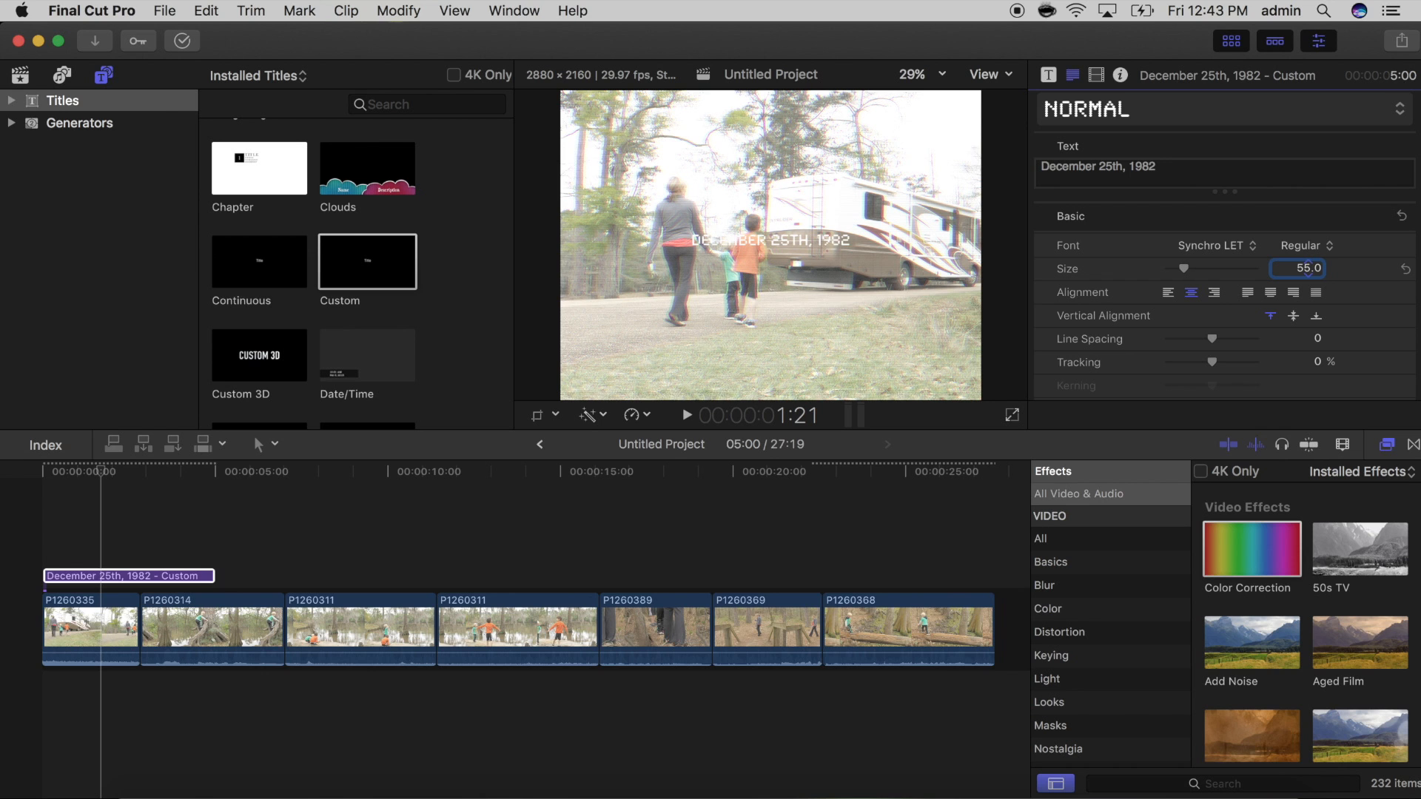
Position the date title at X -770.4 px, Y -885 px and extend it to the end of the last clip.
{"action": "left_click", "coordinate": [1097, 76]}
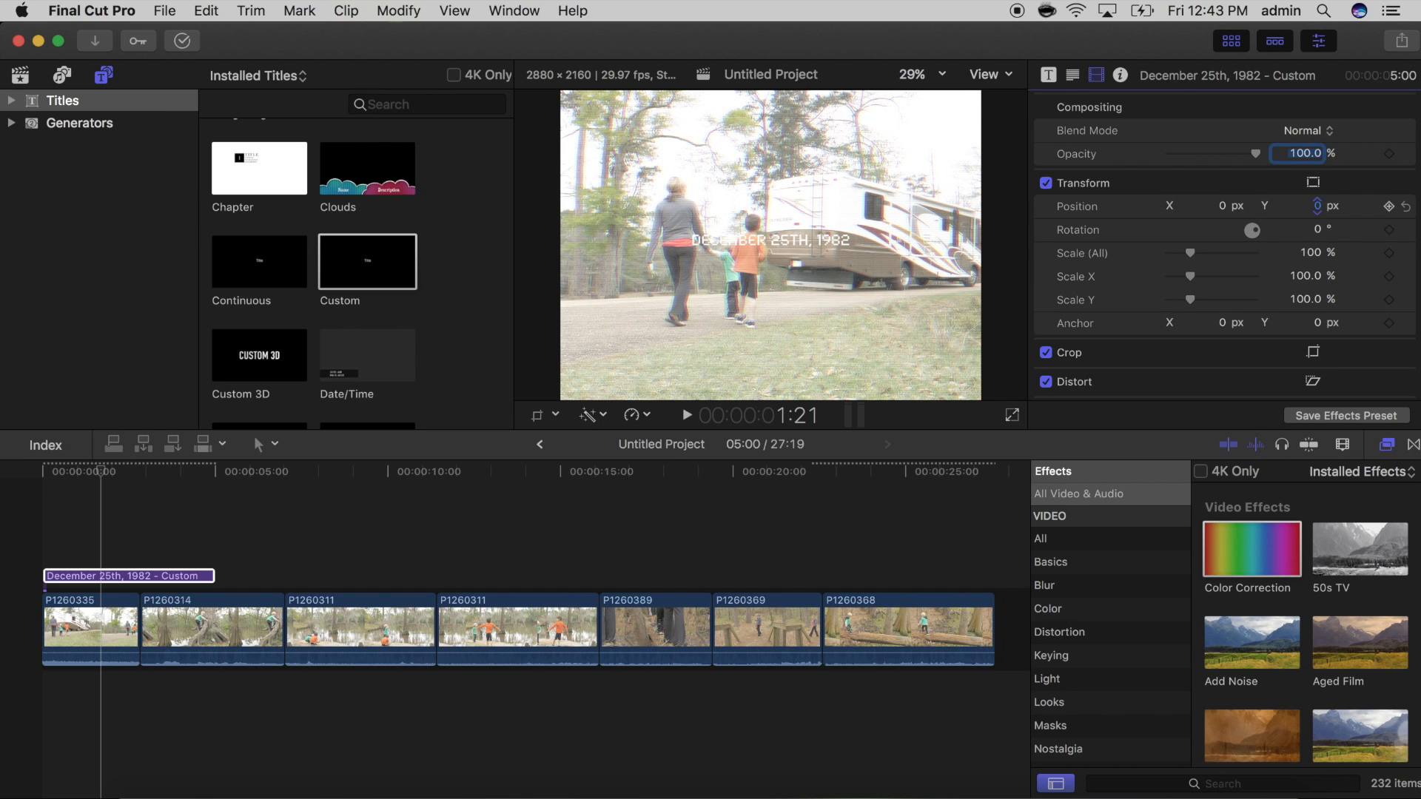
{"action": "left_click_drag", "start_coordinate": [1317, 206], "coordinate": [1317, 206]}
{"action": "left_click_drag", "start_coordinate": [1214, 206], "coordinate": [1222, 210]}
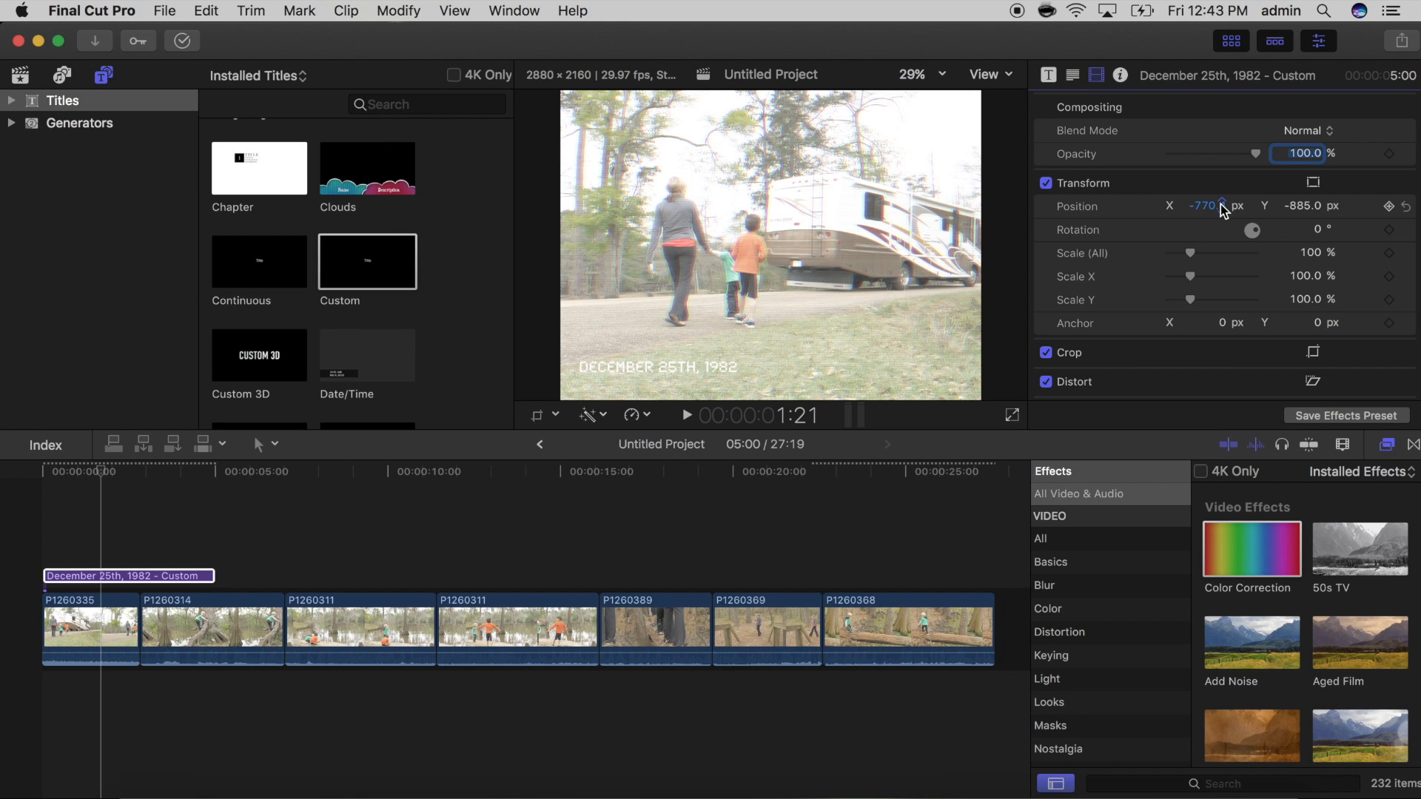
{"action": "left_click", "coordinate": [210, 576]}
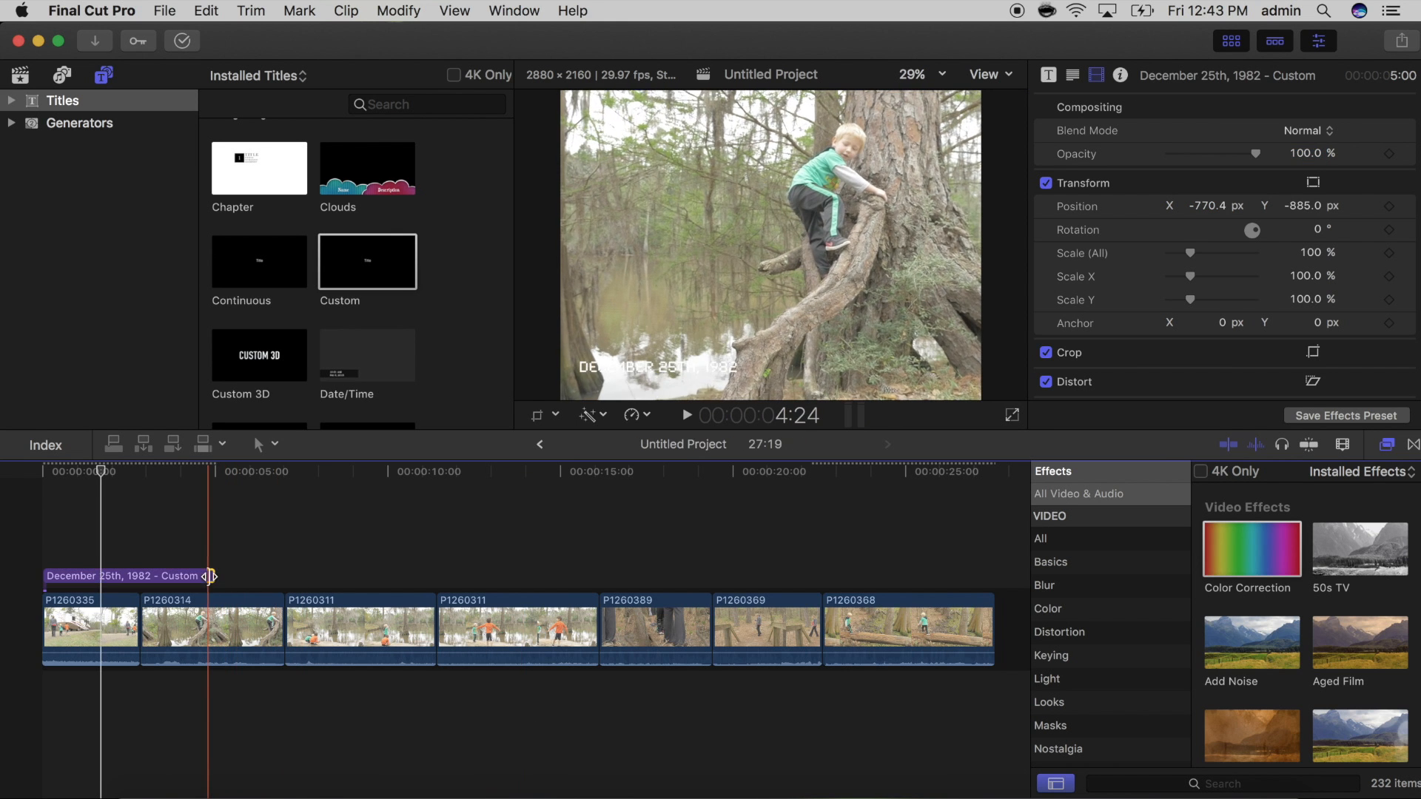
{"action": "left_click_drag", "start_coordinate": [212, 575], "coordinate": [983, 594]}
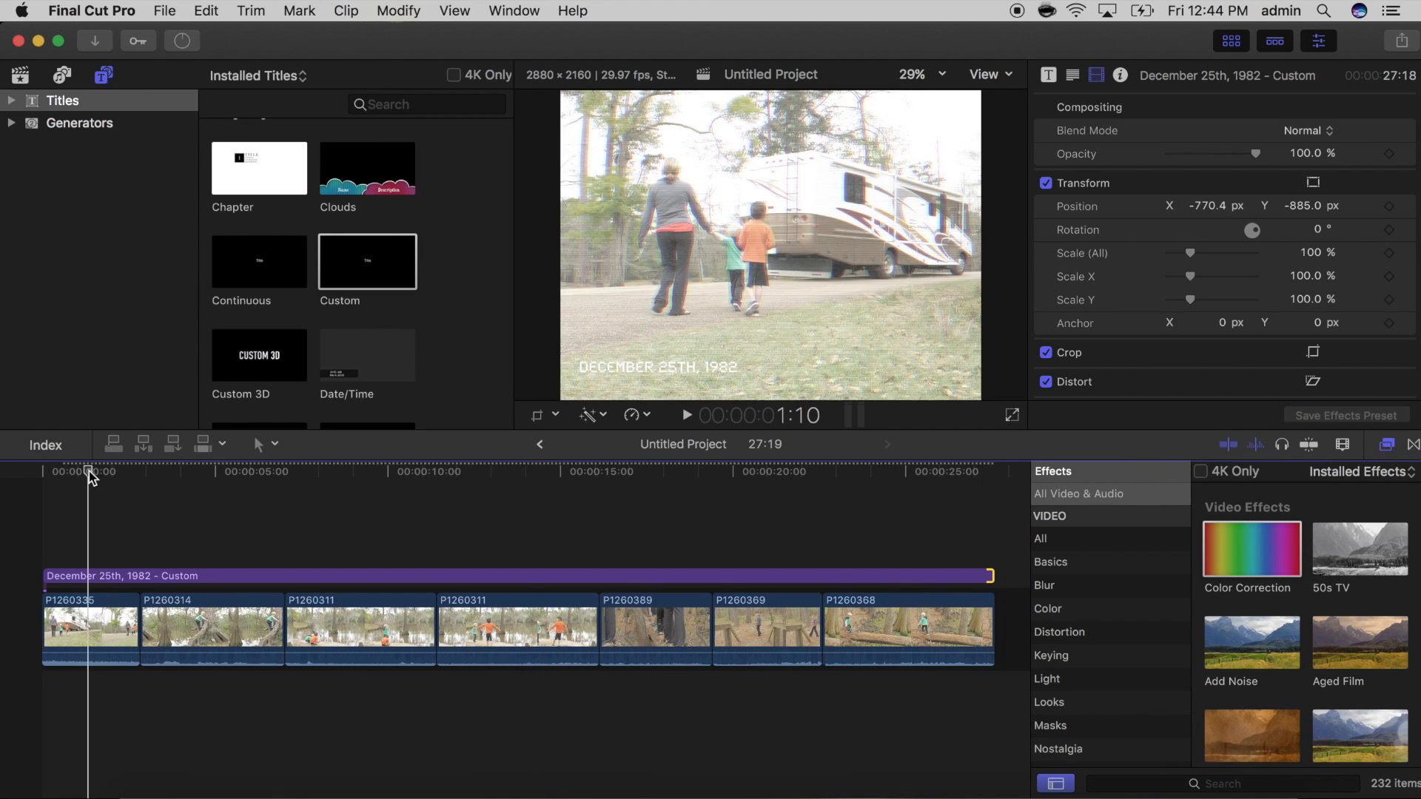
Apply the Bad TV effect to the date title, set its Amount to 8, and play back the result.
{"action": "type", "text": "bad"}
{"action": "left_click_drag", "start_coordinate": [1232, 527], "coordinate": [608, 577]}
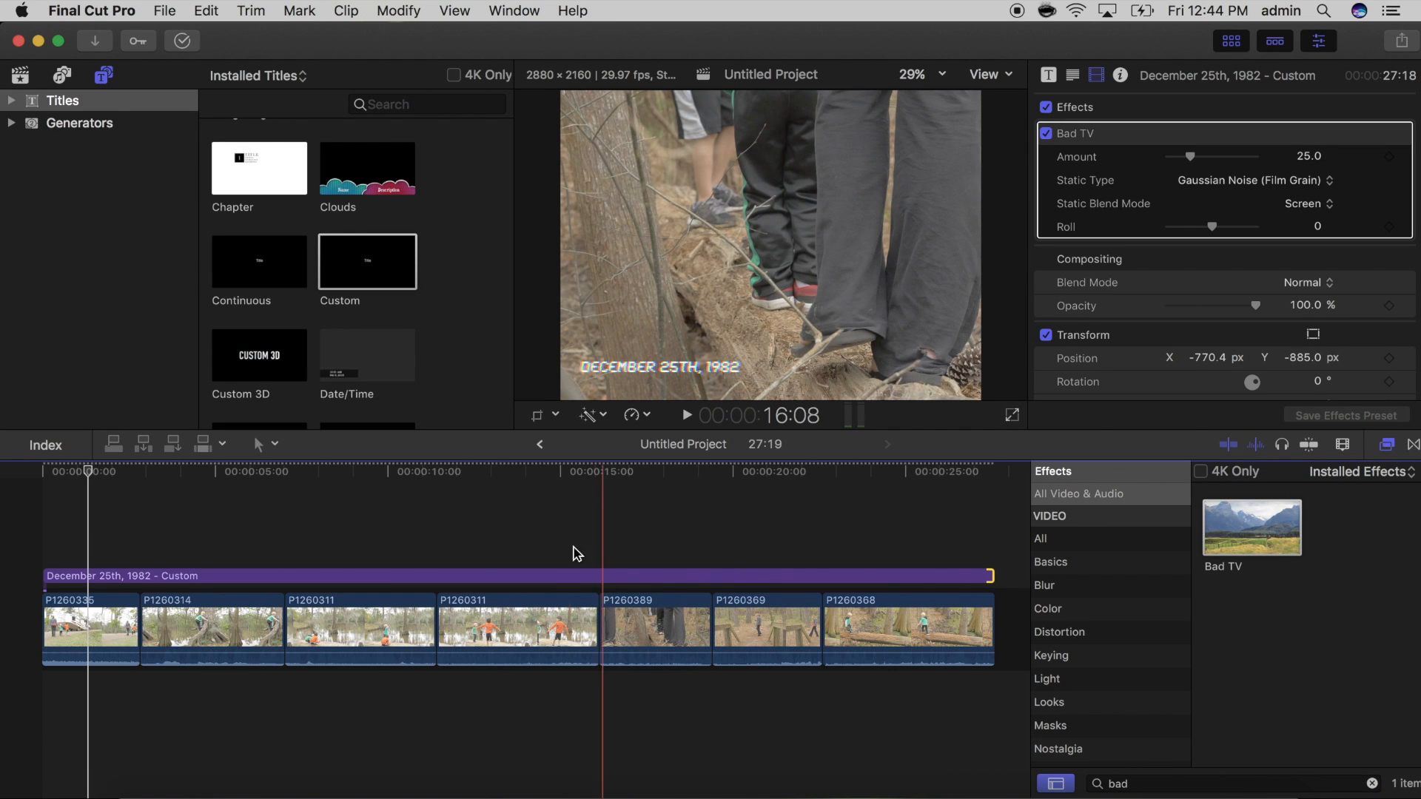
{"action": "left_click", "coordinate": [489, 581]}
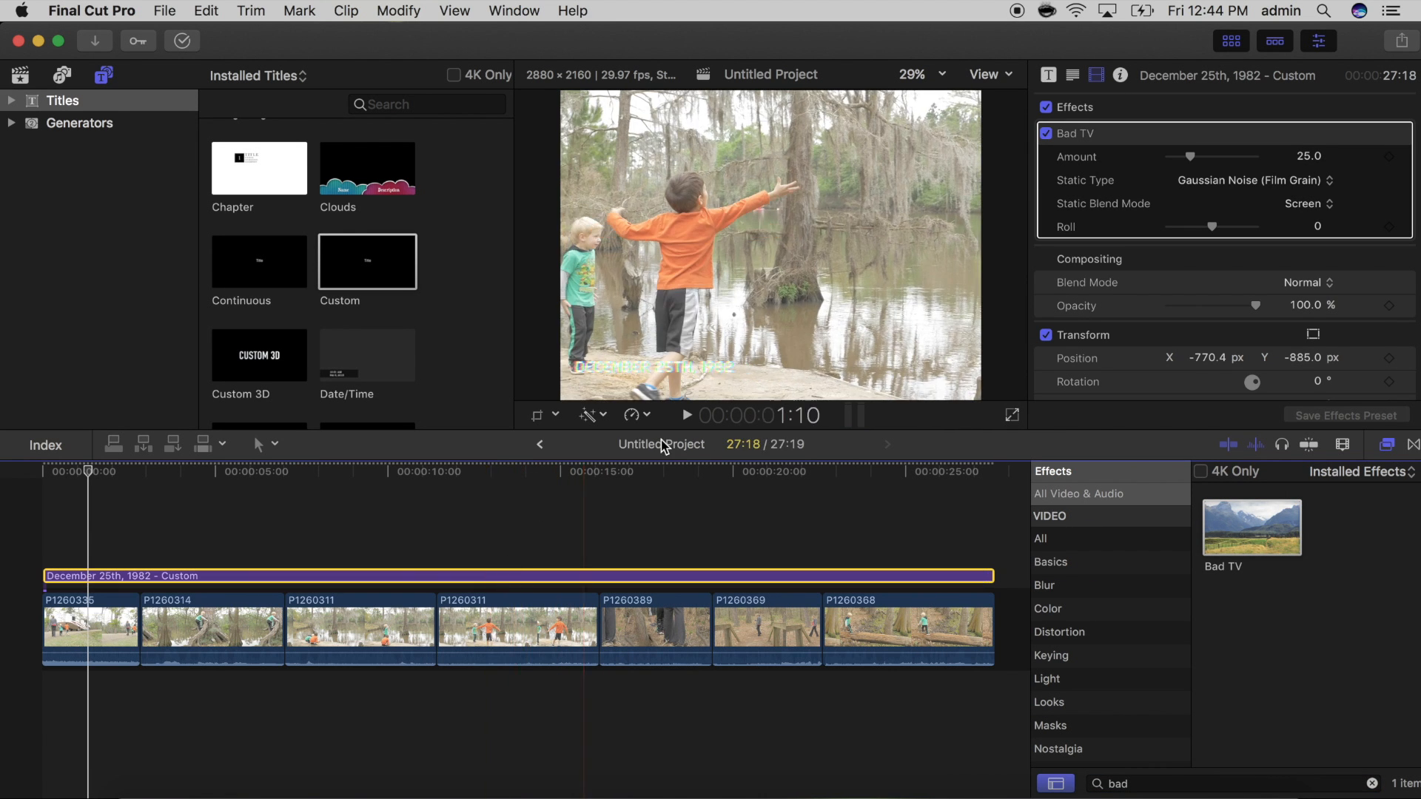
{"action": "left_click", "coordinate": [1311, 157]}
{"action": "type", "text": "8"}
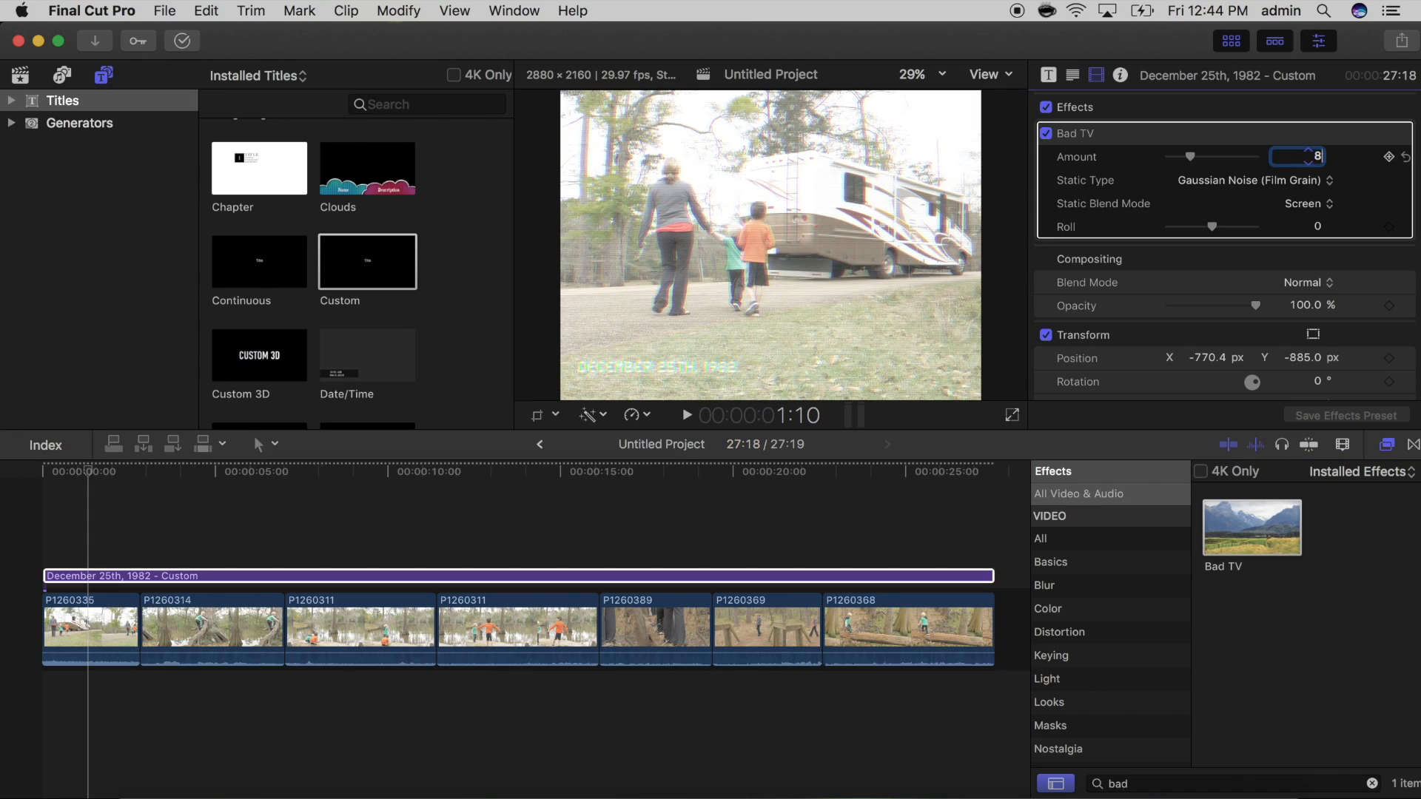
{"action": "key", "text": "Return"}
{"action": "key", "text": "space"}
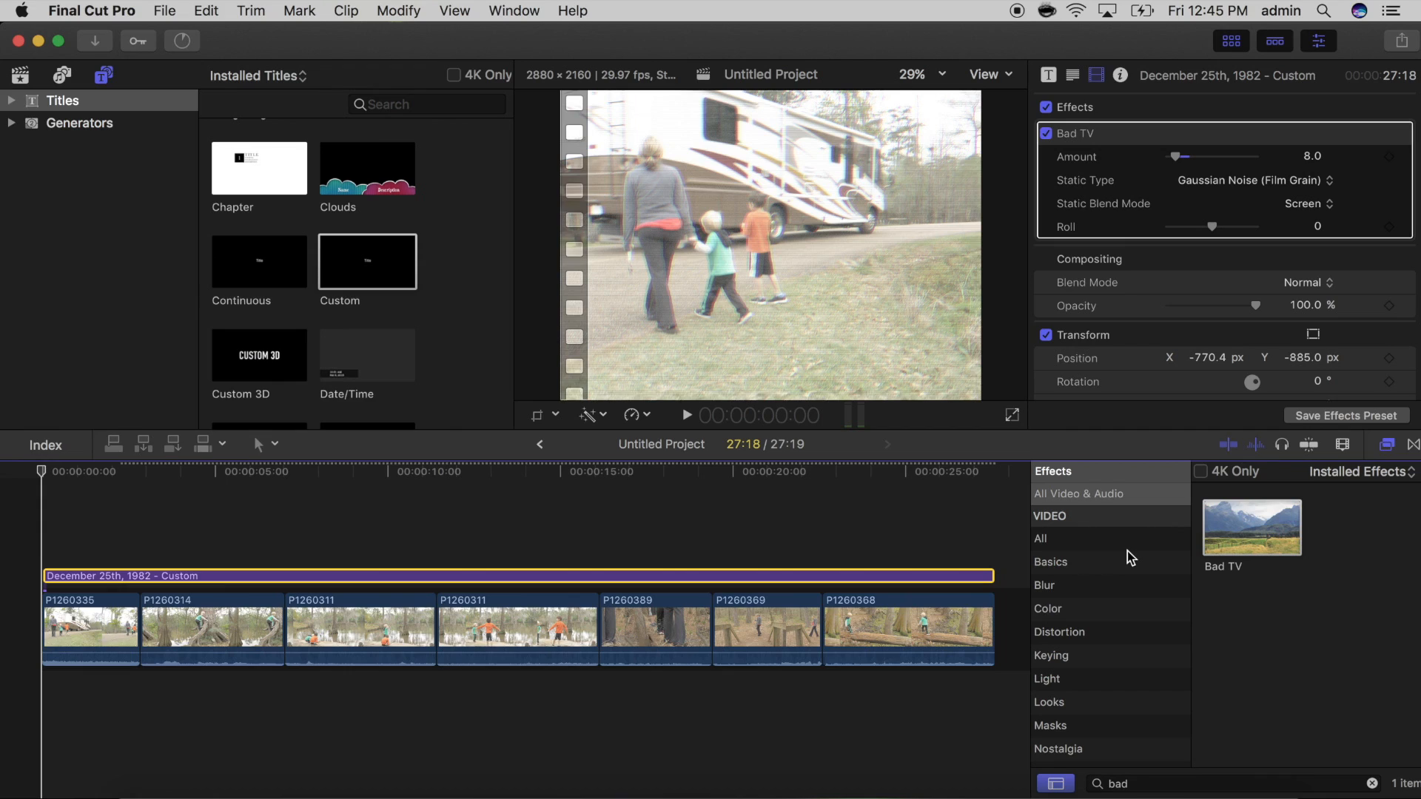
Search the audio effects for "vintage" and apply Vintage Radios to the first clip, P1260335.
{"action": "scroll", "coordinate": [1133, 518], "scroll_direction": "down", "scroll_amount": 5}
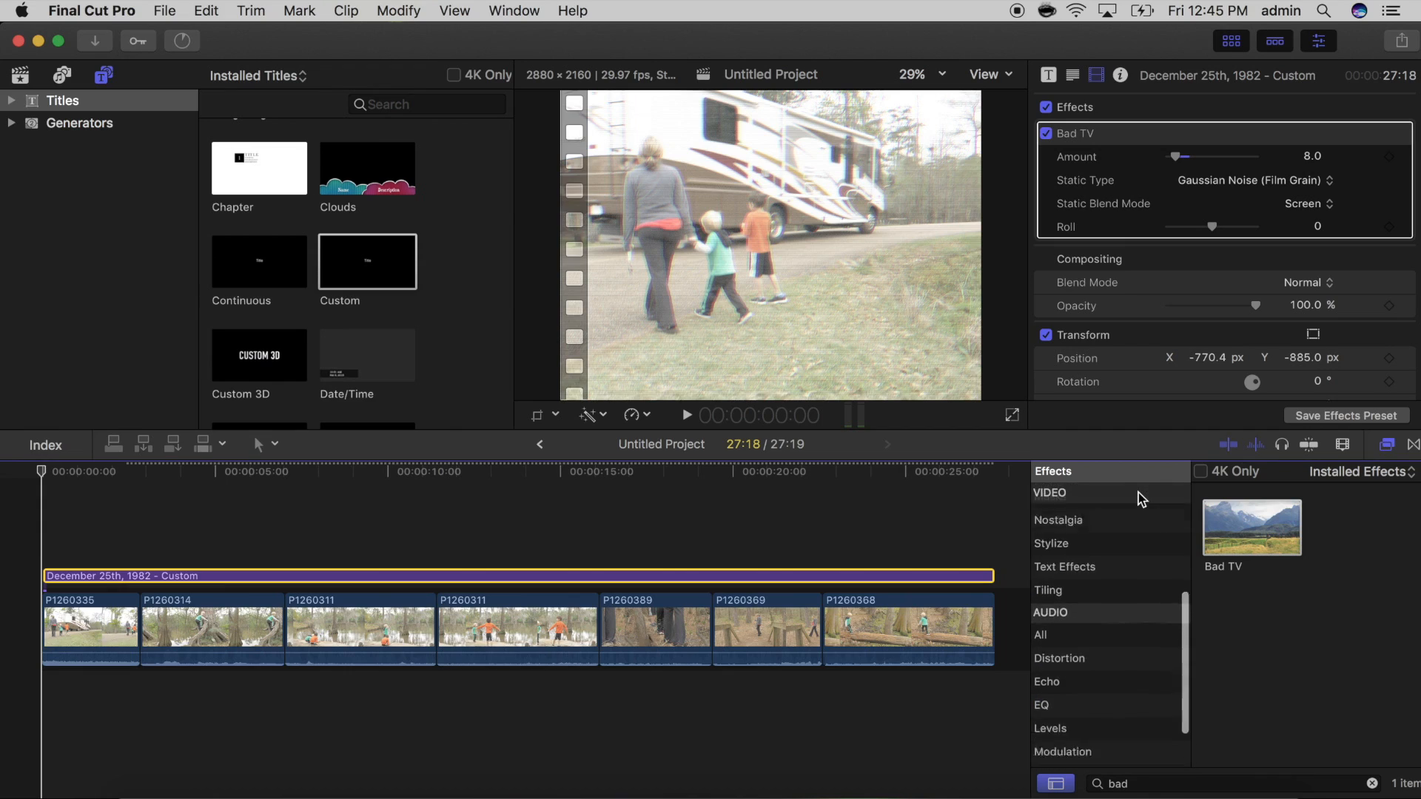
{"action": "left_click", "coordinate": [1054, 622]}
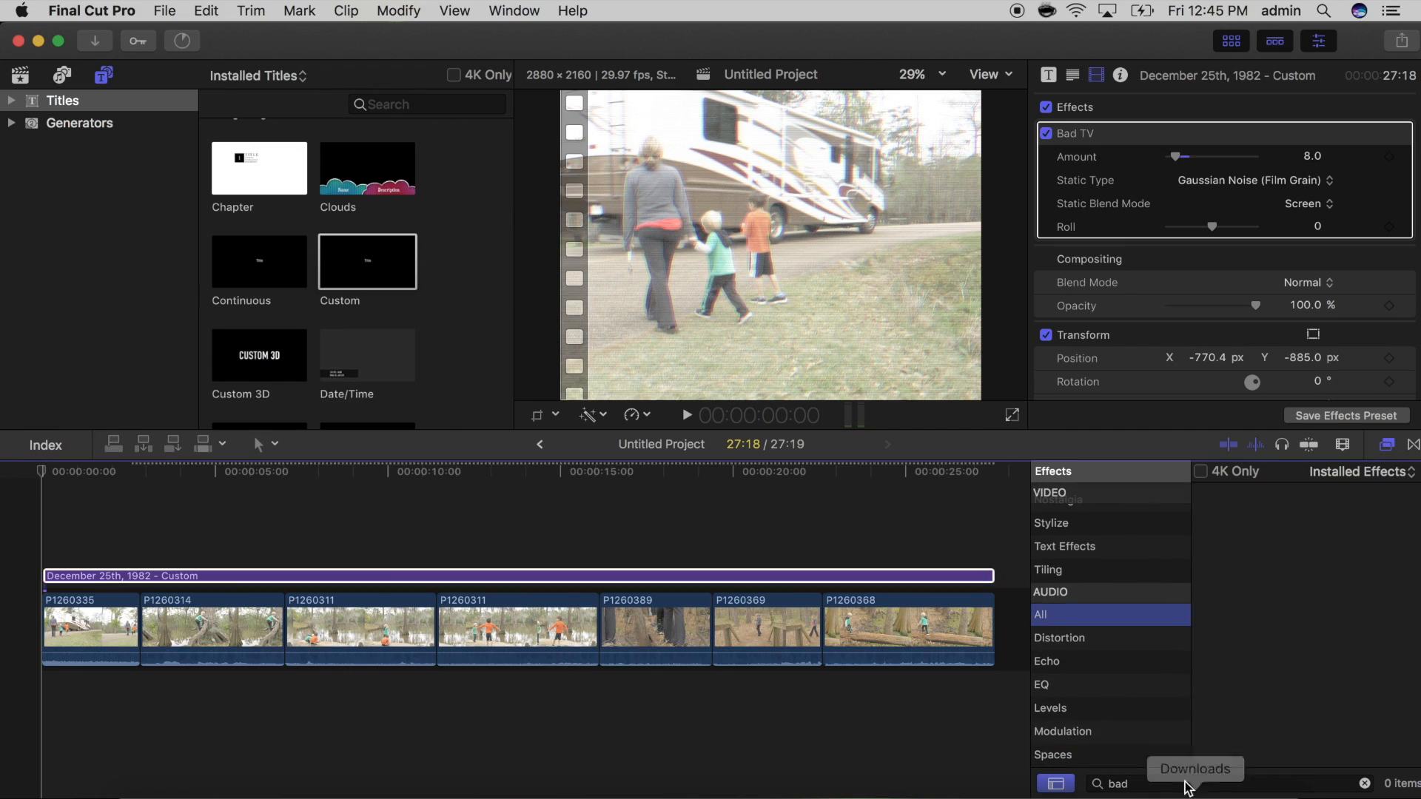
{"action": "left_click_drag", "start_coordinate": [1185, 786], "coordinate": [1059, 790]}
{"action": "type", "text": "vintage"}
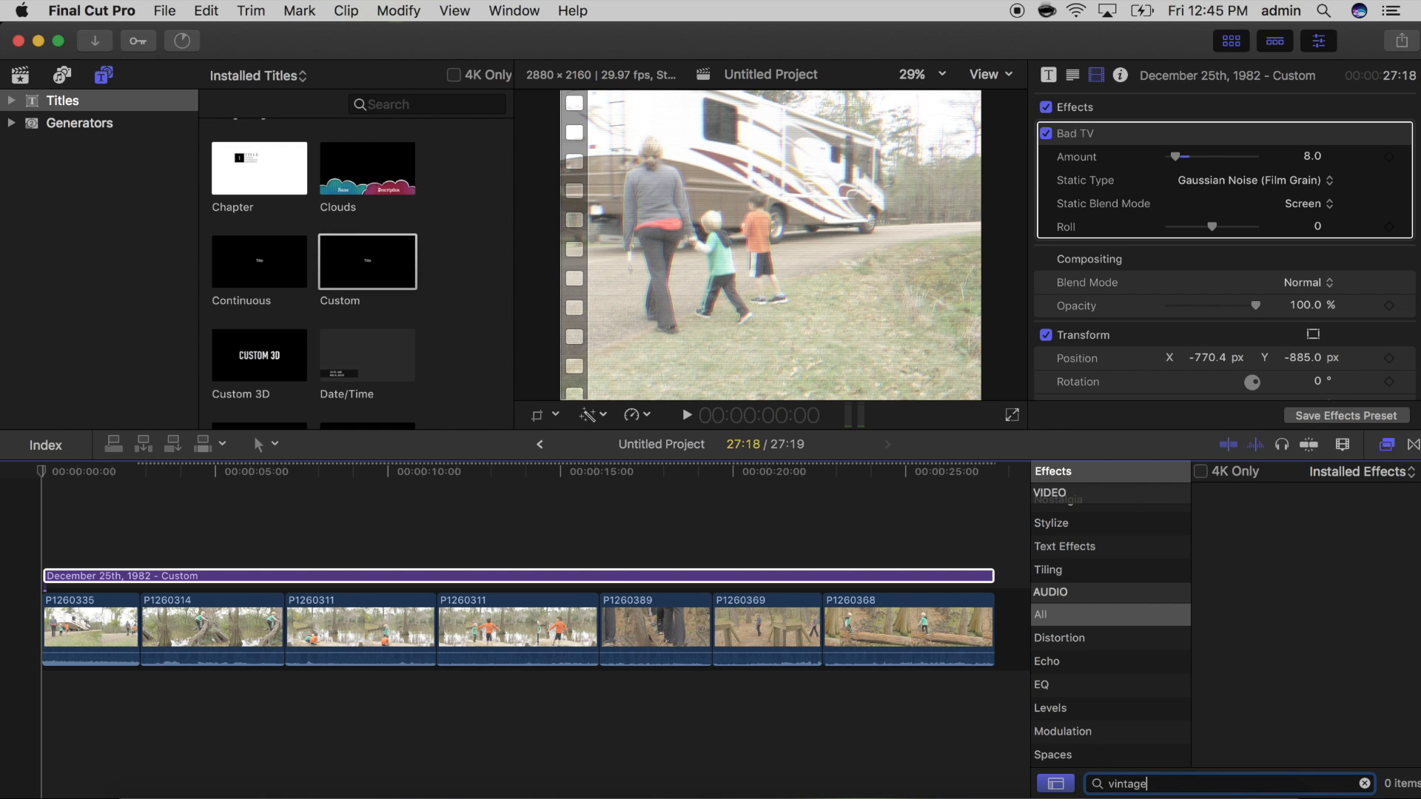
{"action": "left_click_drag", "start_coordinate": [1245, 546], "coordinate": [80, 626]}
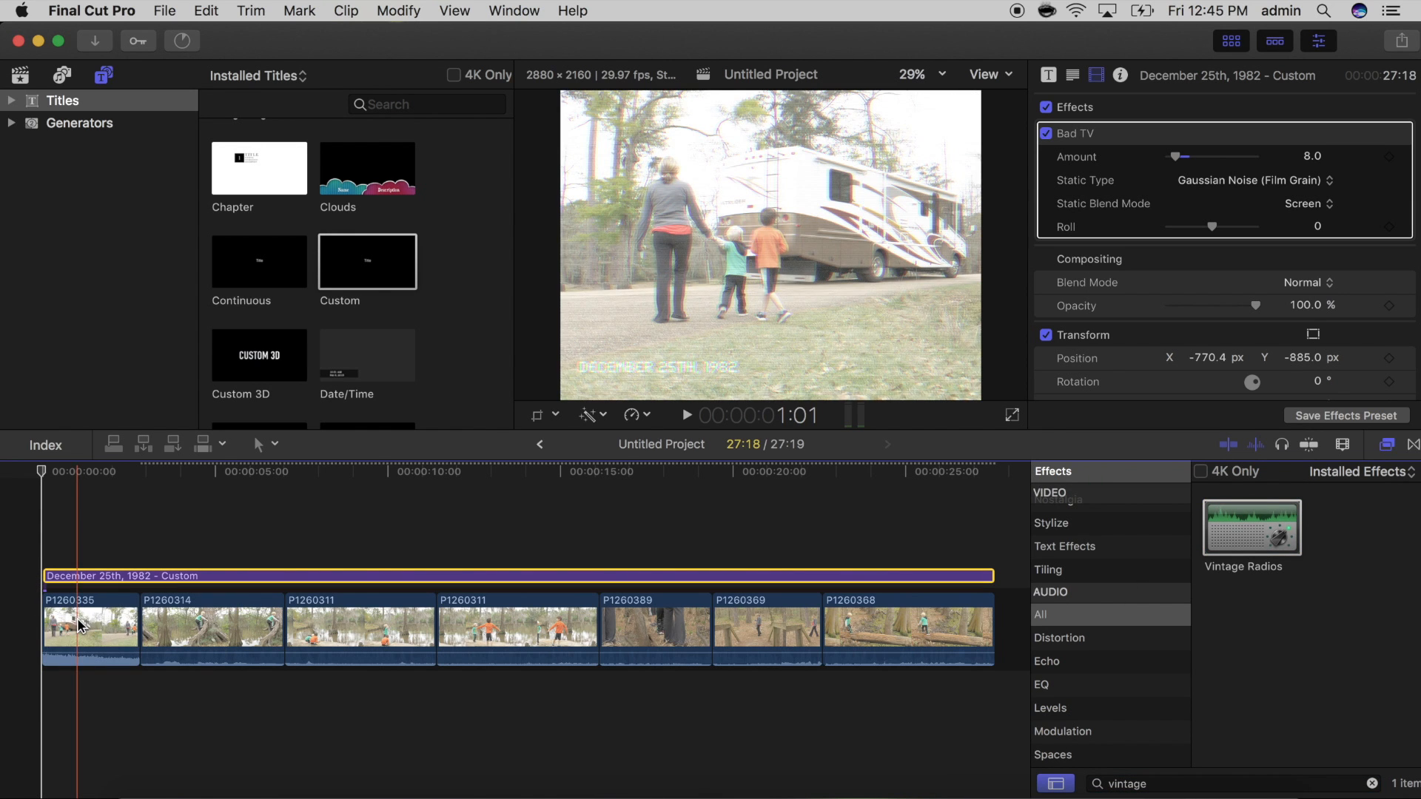
Inspect the Vintage Radios audio settings of clip P1260335 and move the playhead back within that clip.
{"action": "left_click", "coordinate": [80, 625]}
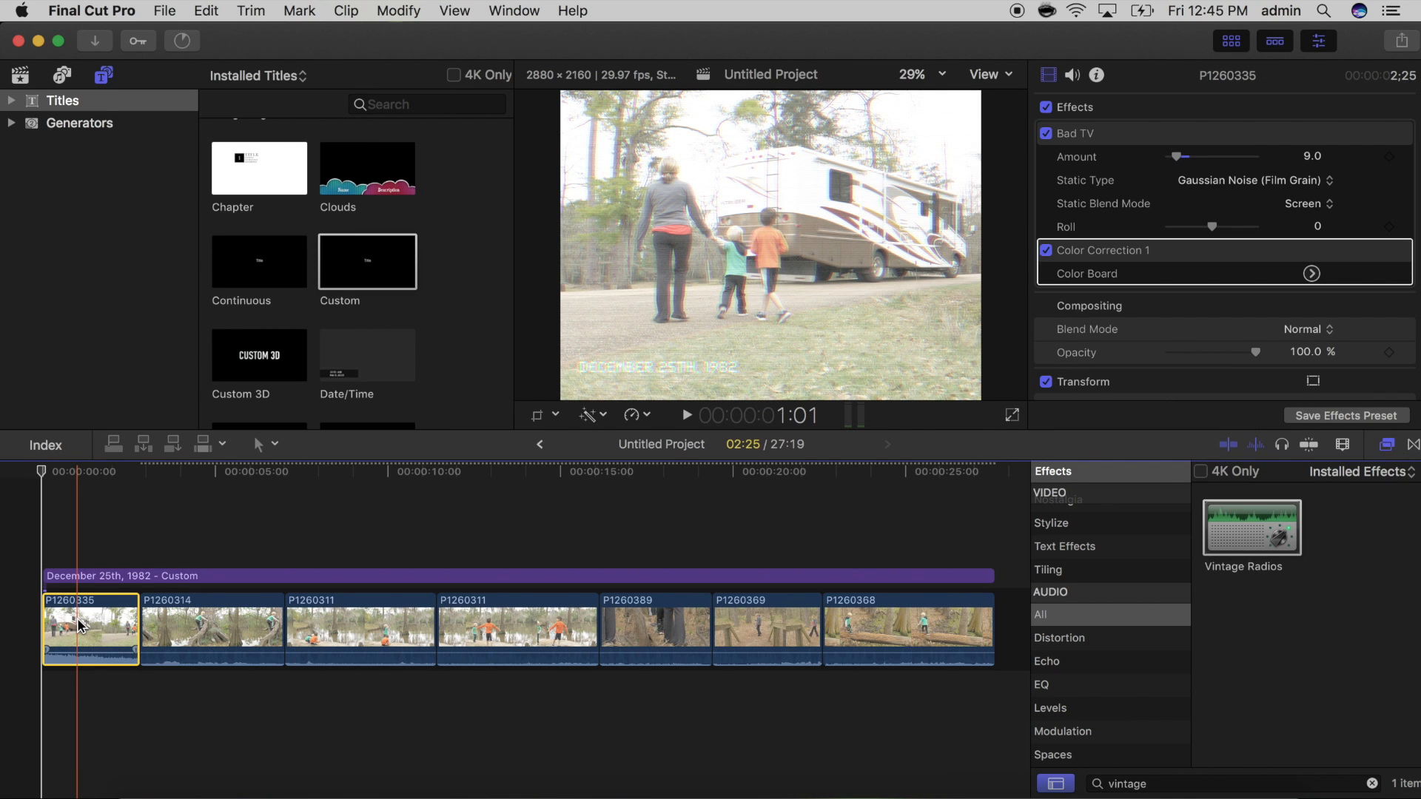
{"action": "left_click", "coordinate": [1072, 75]}
{"action": "scroll", "coordinate": [1182, 229], "scroll_direction": "down", "scroll_amount": 5}
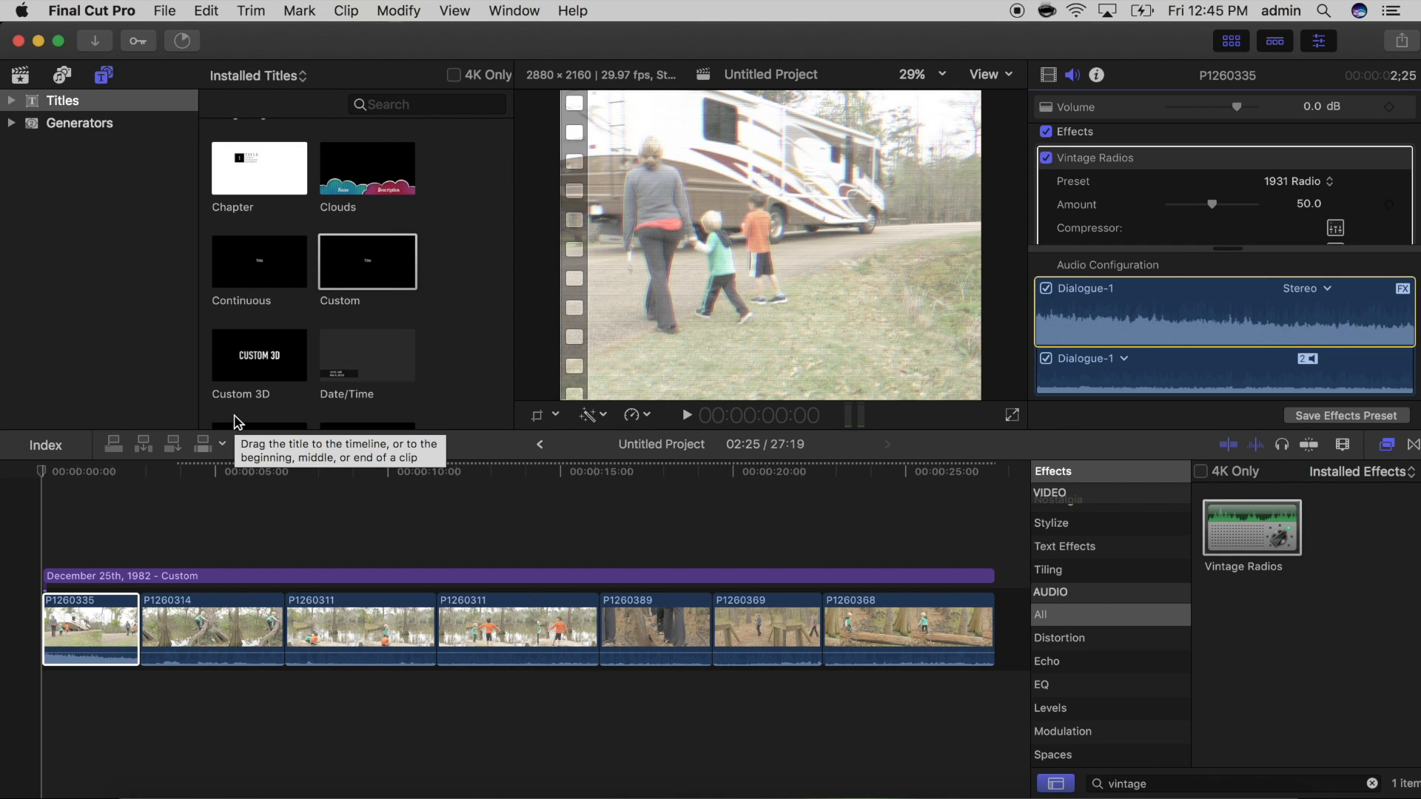
{"action": "left_click_drag", "start_coordinate": [99, 471], "coordinate": [0, 478]}
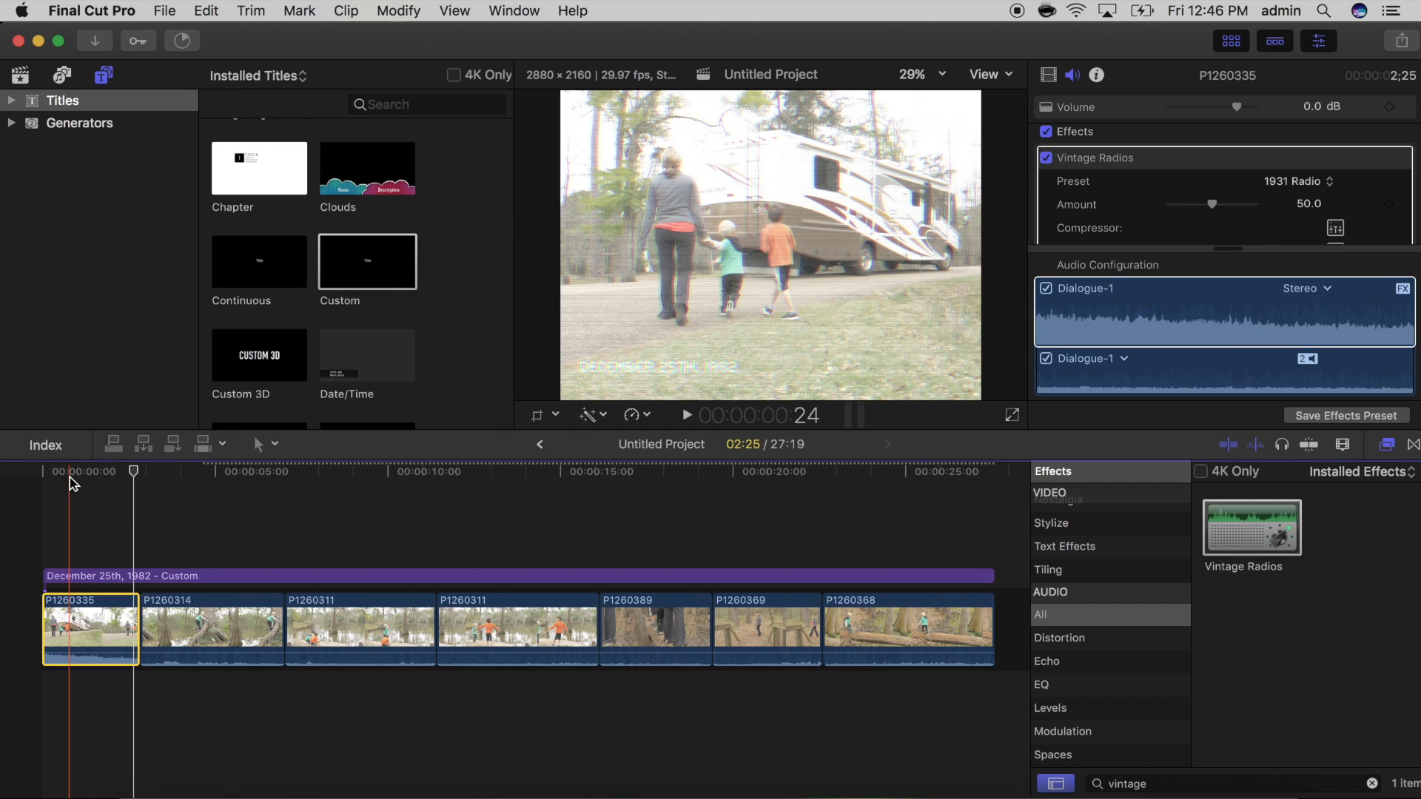
{"action": "left_click", "coordinate": [82, 472]}
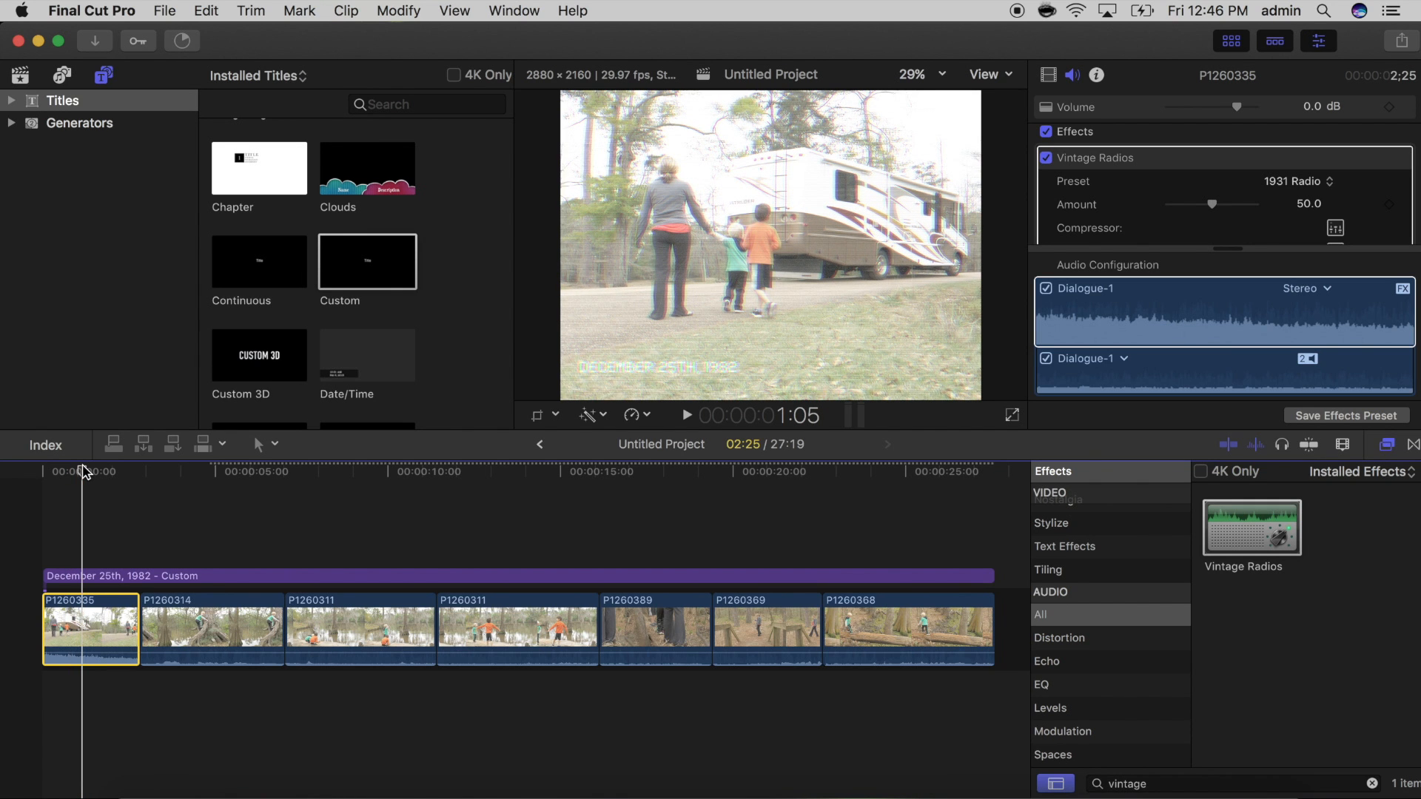
Copy clip P1260335 and paste its Bad TV, Color Correction 1 and Vintage Radios effects onto the other six clips.
{"action": "key", "text": "super+minus"}
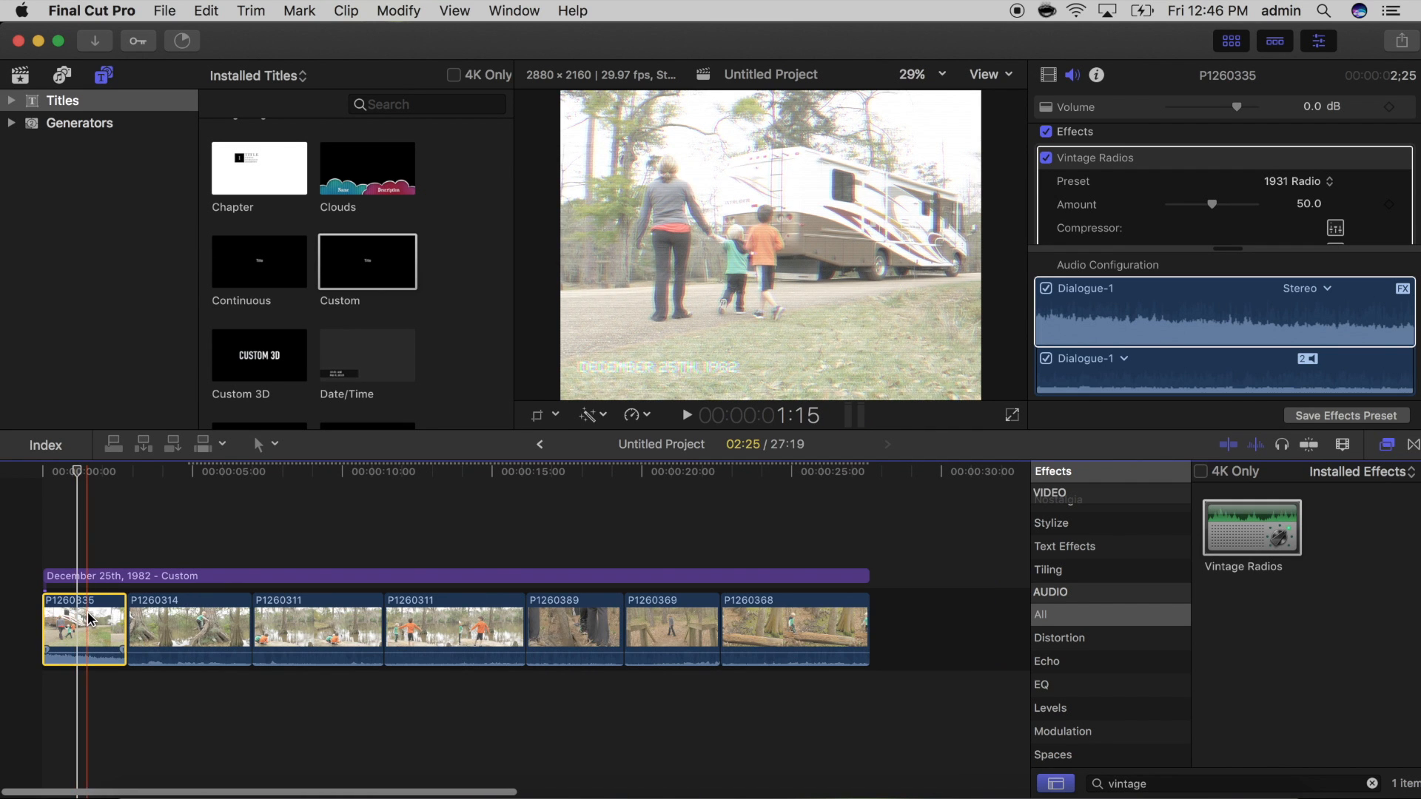
{"action": "key", "text": "super+c"}
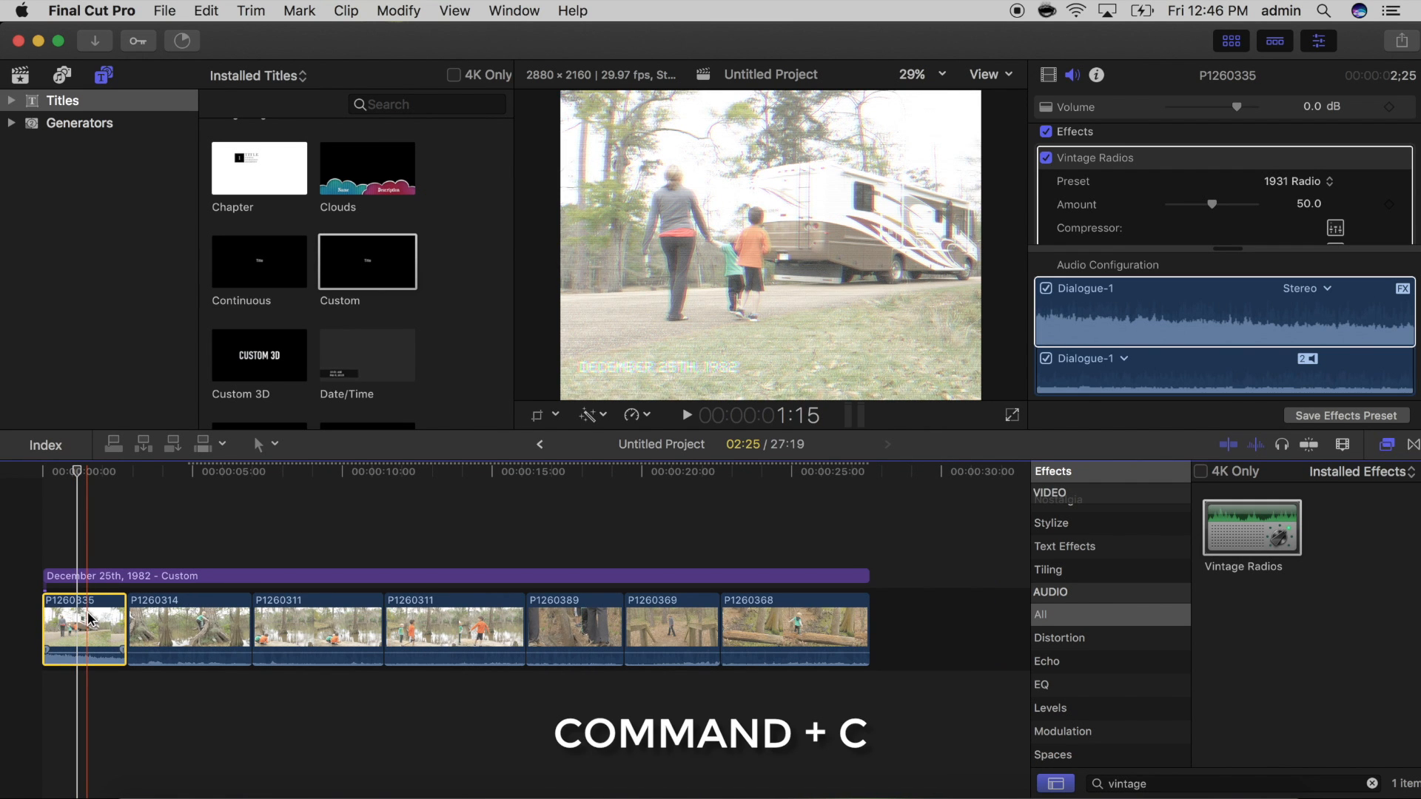
{"action": "left_click_drag", "start_coordinate": [215, 711], "coordinate": [796, 613]}
{"action": "key", "text": "super+shift+v"}
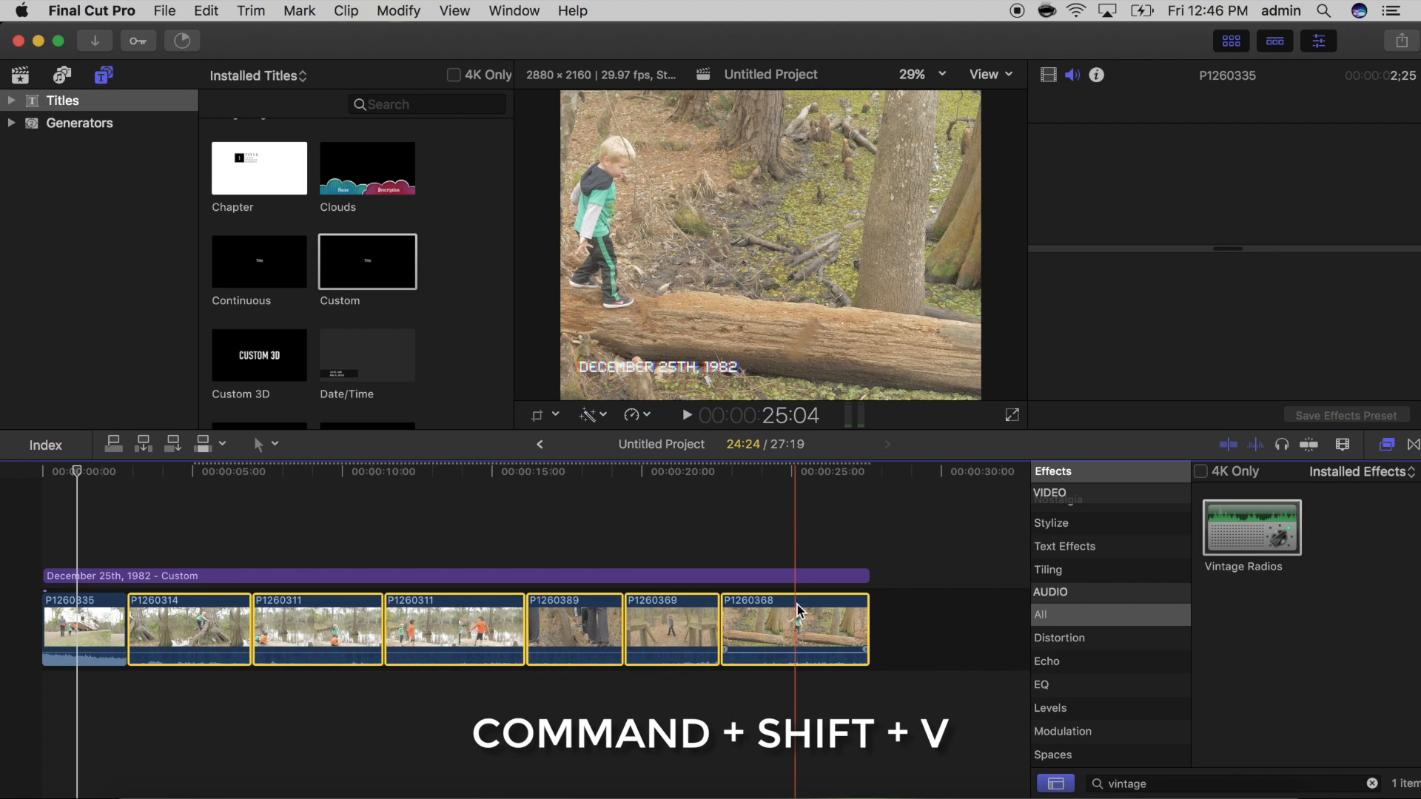
{"action": "key", "text": "super+shift+v"}
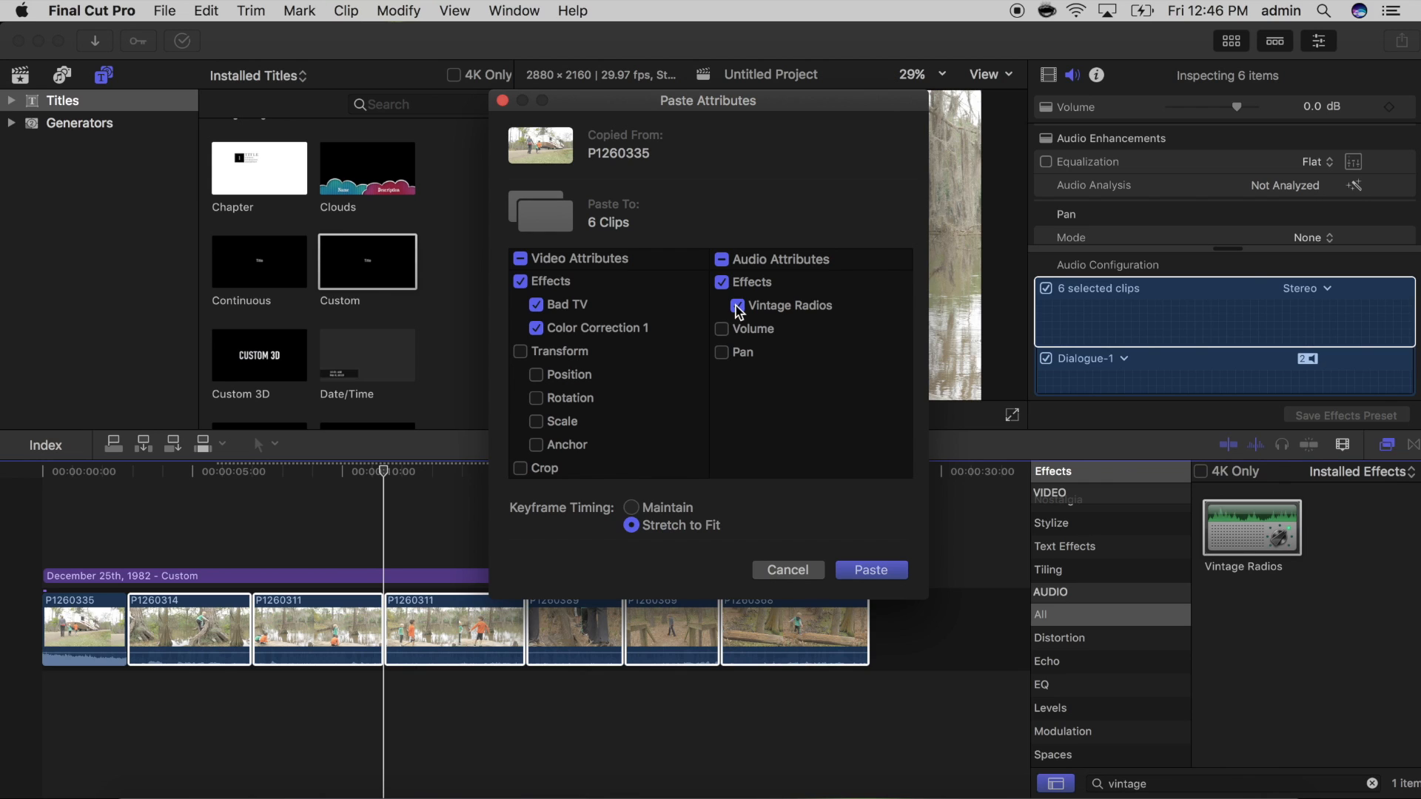
{"action": "left_click", "coordinate": [878, 574]}
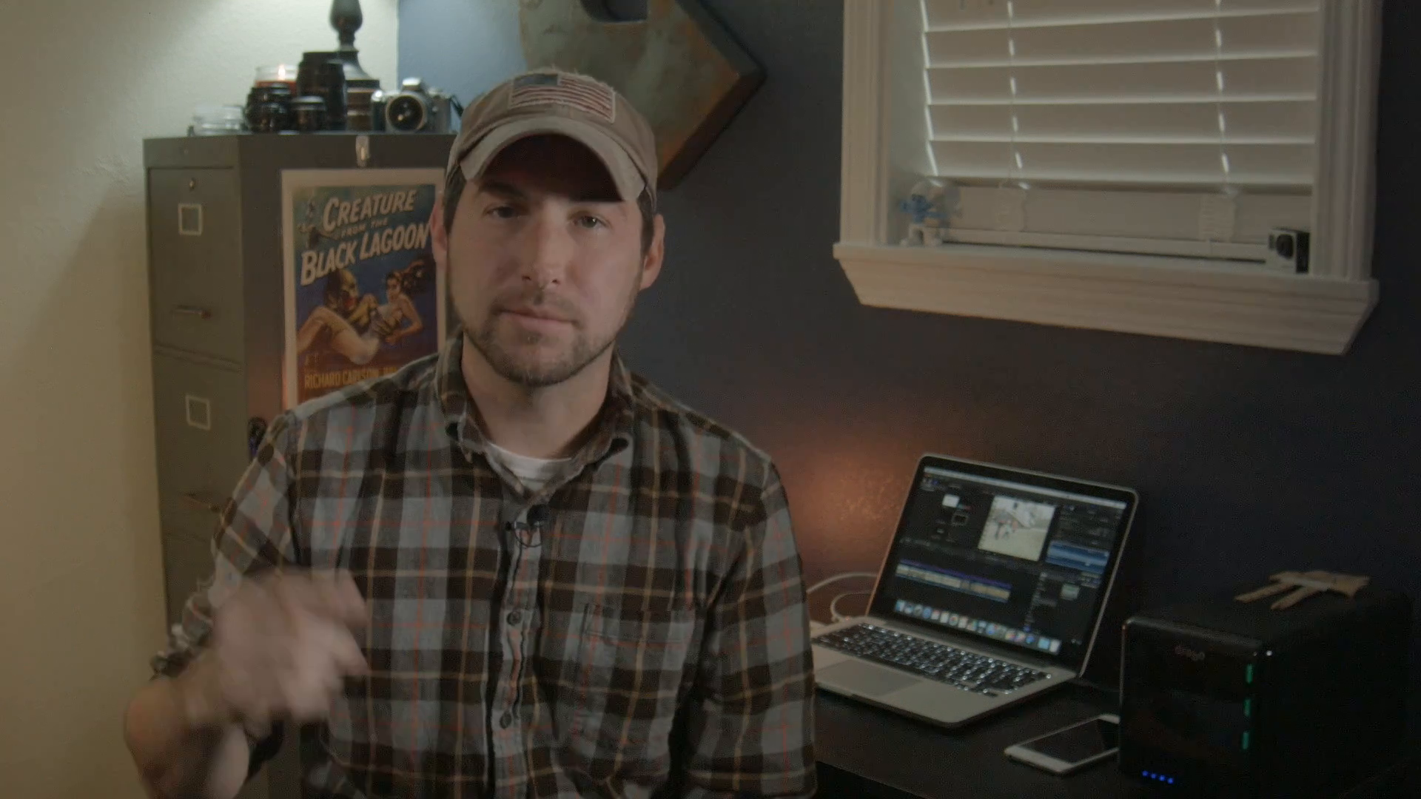